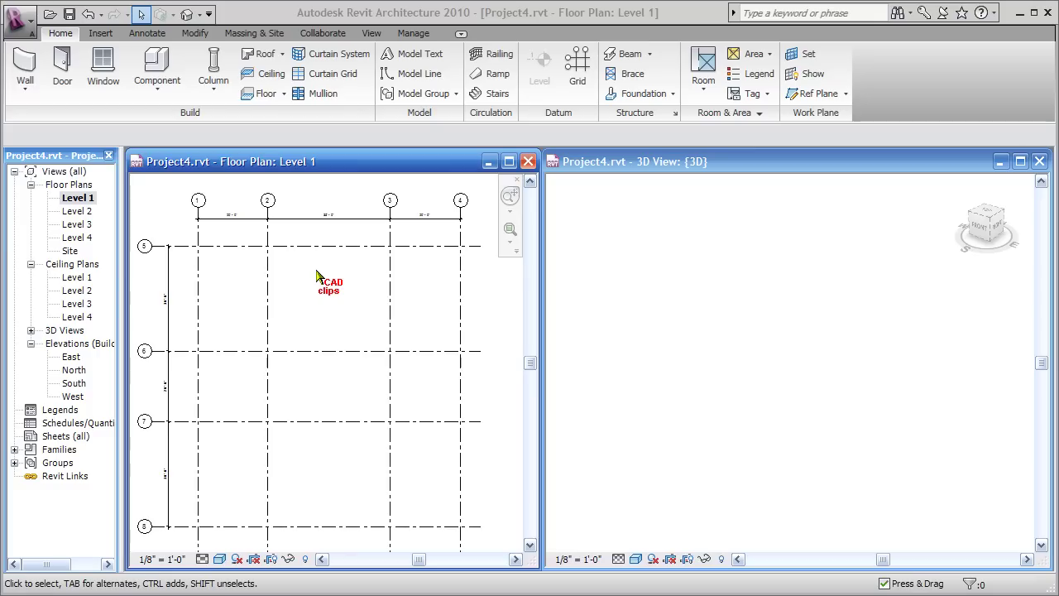
Sketch a 75'×80' outer floor rectangle from grid 1/5 to 4/8 and an opening rectangle from 2/6 to 3/7.
left_click(262, 95)
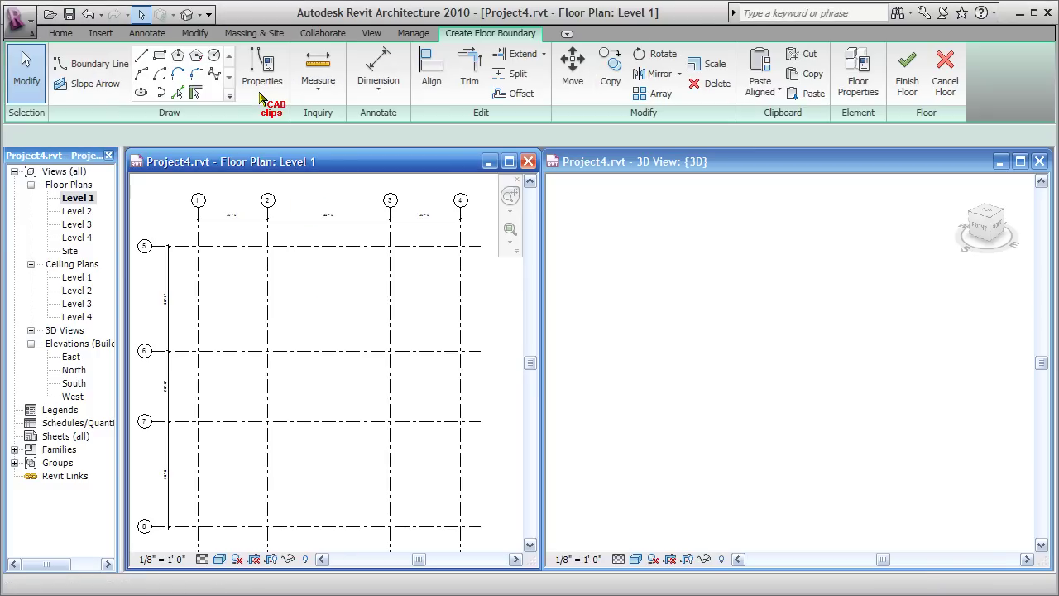
left_click(159, 55)
left_click(198, 246)
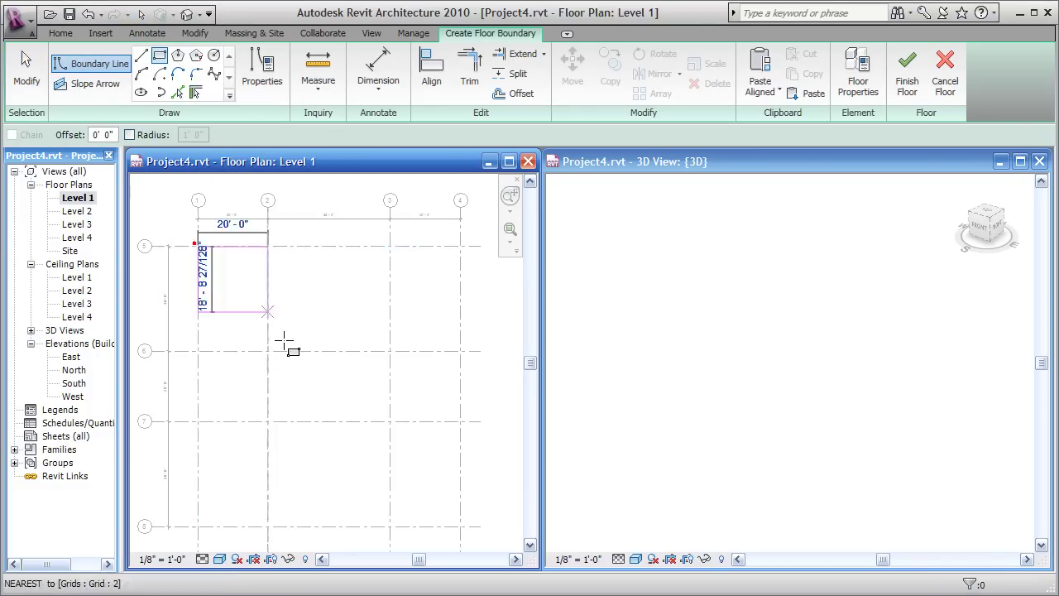
left_click(460, 526)
left_click(267, 351)
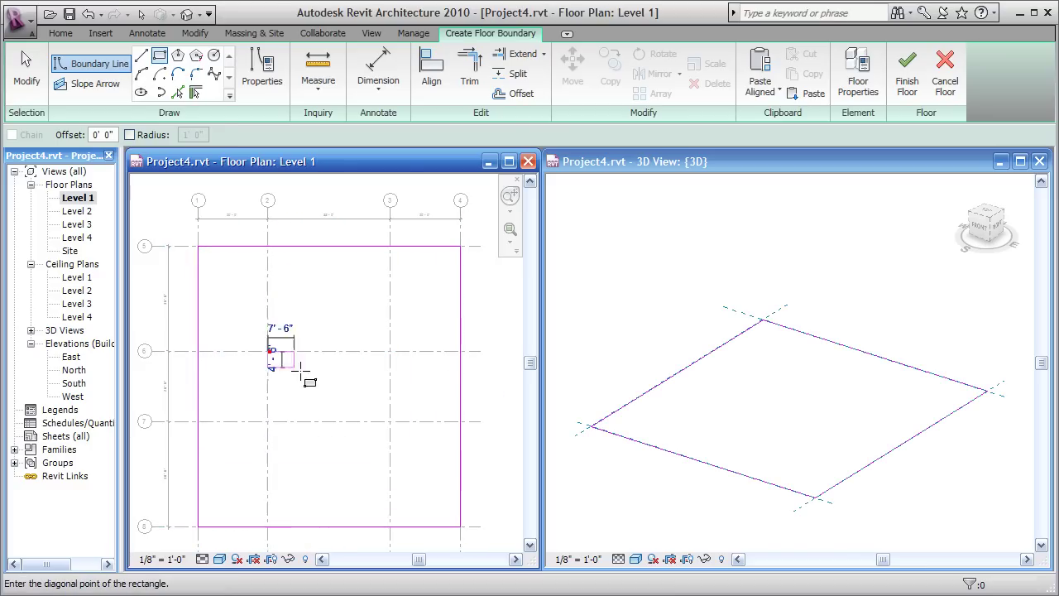
left_click(390, 421)
Draw a boundary line from grid 3/7 to grid 4/7.
left_click(140, 56)
left_click(390, 421)
left_click(460, 421)
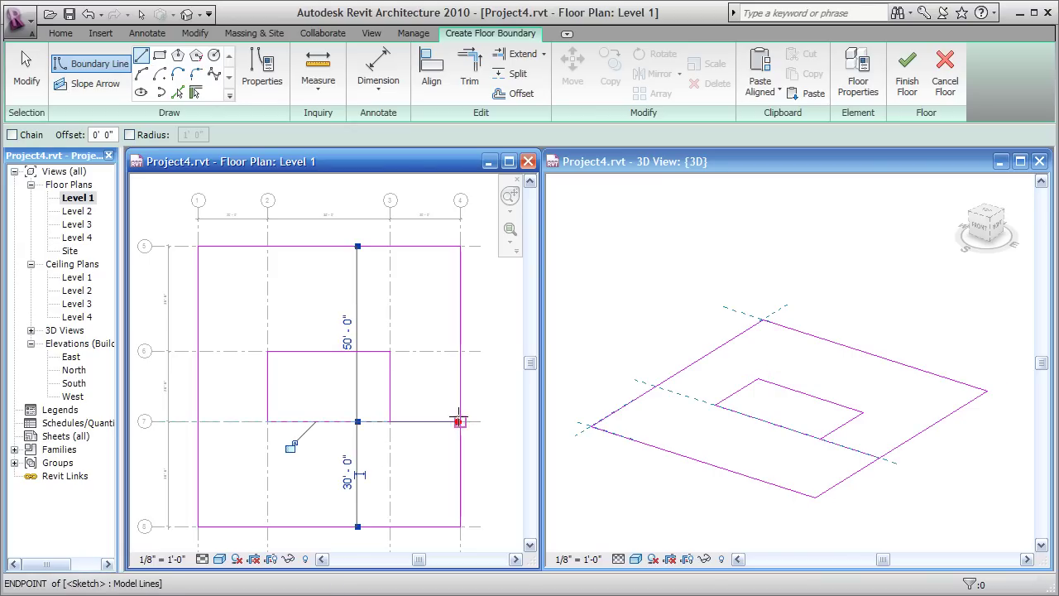
Zoom into the grid 7 junction and draw a short boundary line at the corner.
left_click(506, 226)
left_click_drag(371, 402, 473, 433)
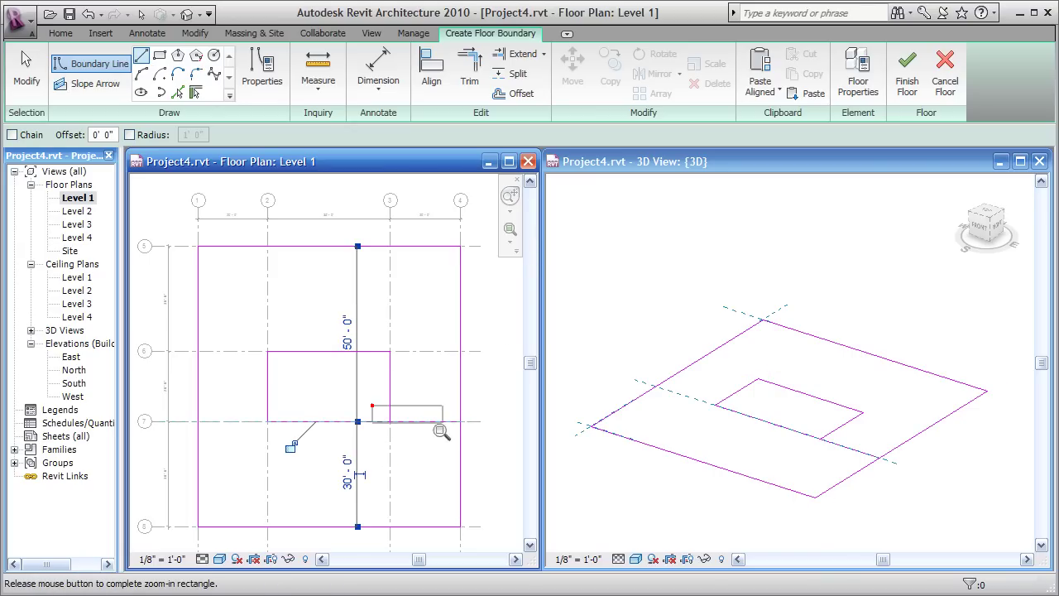
mouse_move(257, 444)
middle_mouse_down()
mouse_move(266, 448)
mouse_move(236, 464)
middle_mouse_up()
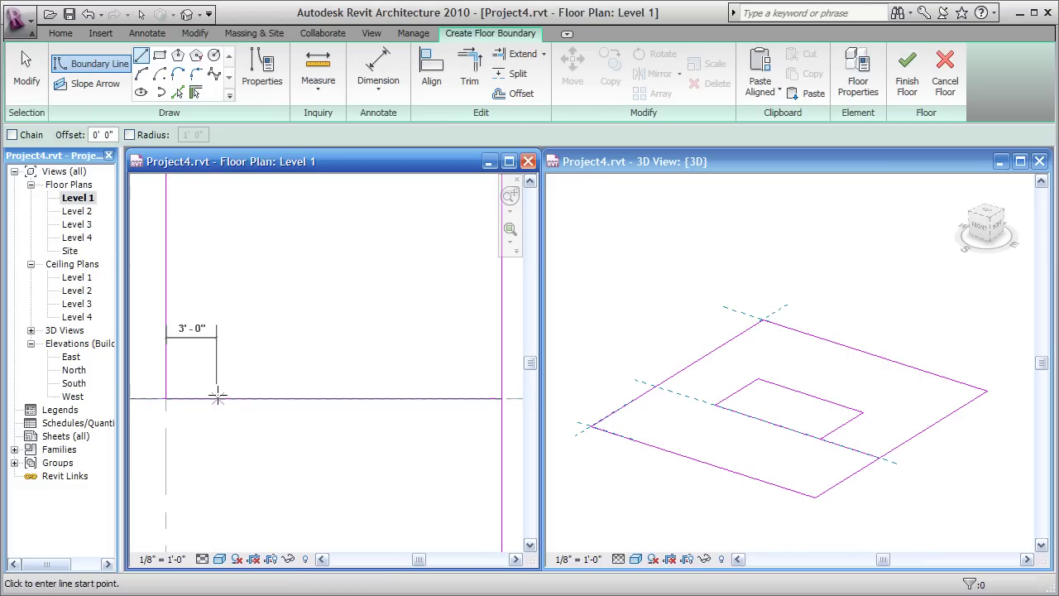
left_click(166, 397)
middle_click_drag(267, 407, 135, 410)
left_click(382, 391)
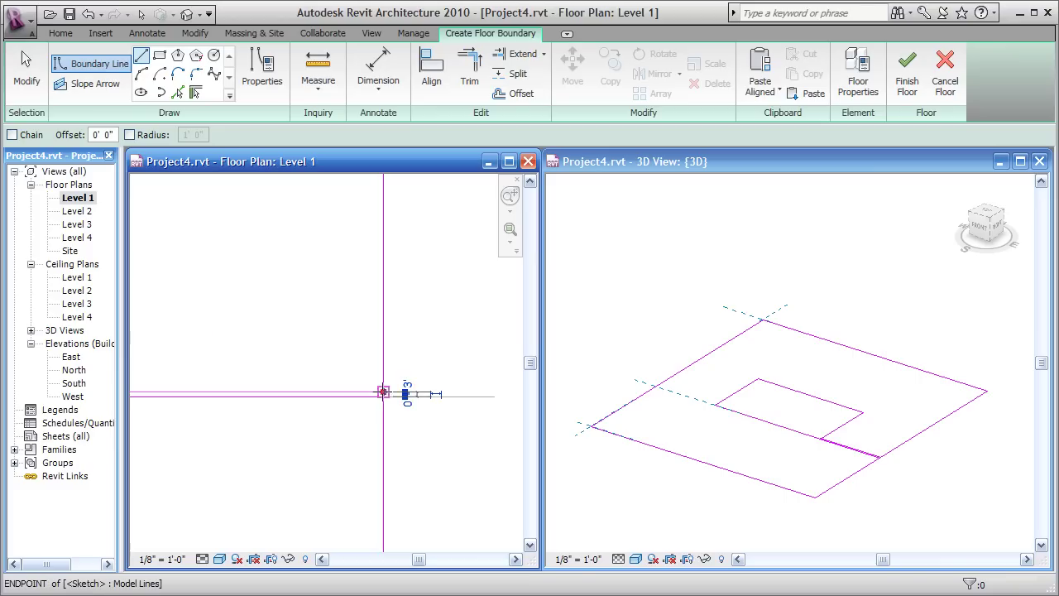
Split the boundary at both corners of the dividing line, deleting the inner segments.
left_click(517, 74)
scroll(393, 391, "up", 2)
left_click(383, 380)
middle_click_drag(371, 433, 503, 454)
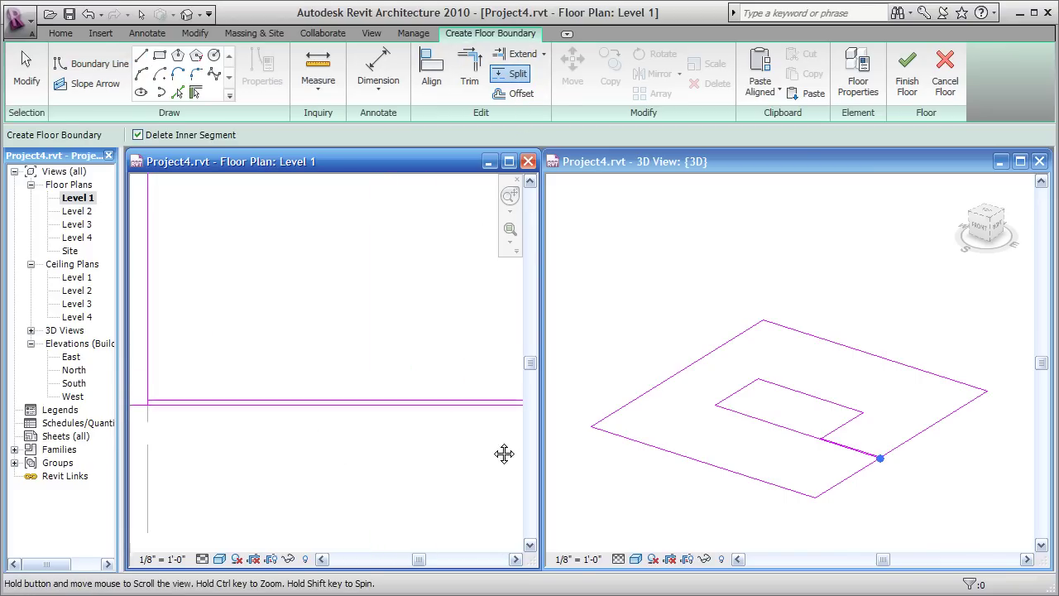
left_click(251, 404)
Zoom out to the whole sketch and finish the Generic 12" floor with its opening.
scroll(334, 439, "down", 2)
scroll(336, 439, "down", 2)
scroll(338, 438, "down", 3)
scroll(337, 451, "down", 2)
middle_click_drag(337, 459, 408, 425)
scroll(355, 444, "down", 2)
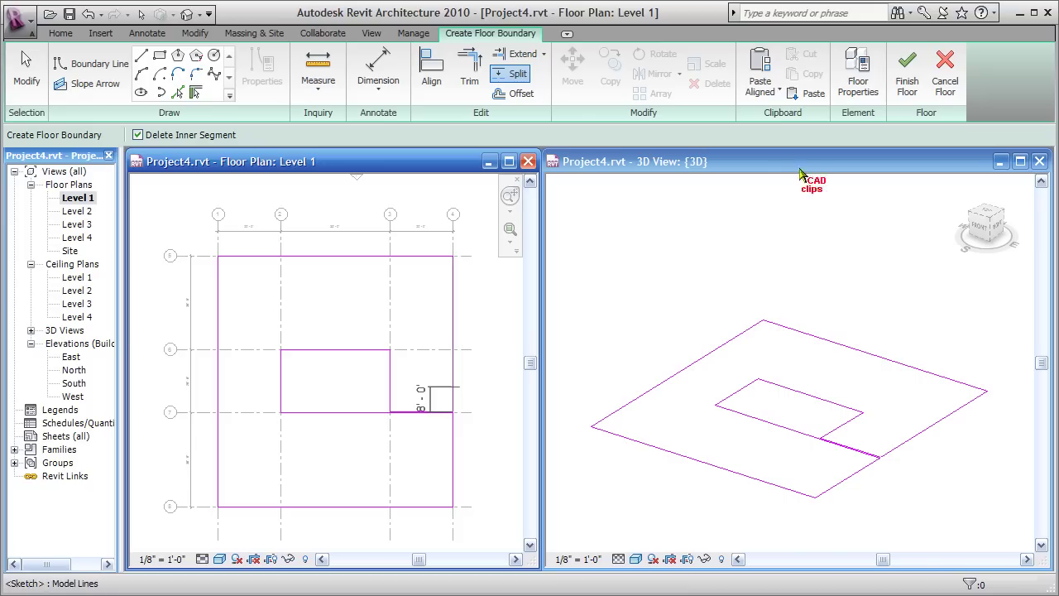
left_click(907, 71)
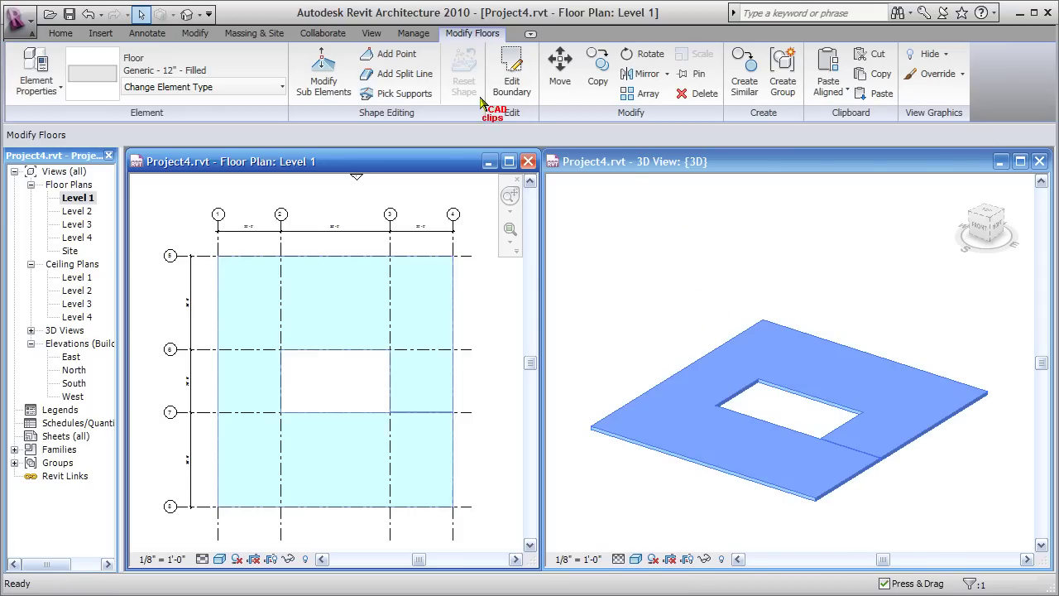
Add shape points at grid 2 on the top edge, grids 6 and 7 on the left, and grid 6 on the right.
left_click(396, 54)
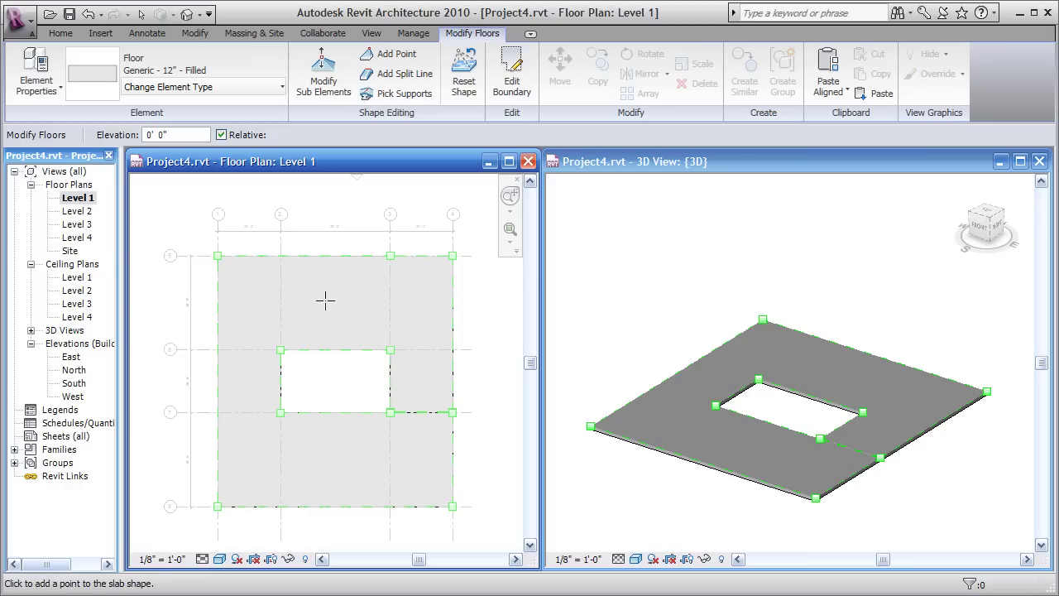
left_click(281, 256)
left_click(217, 349)
left_click(218, 412)
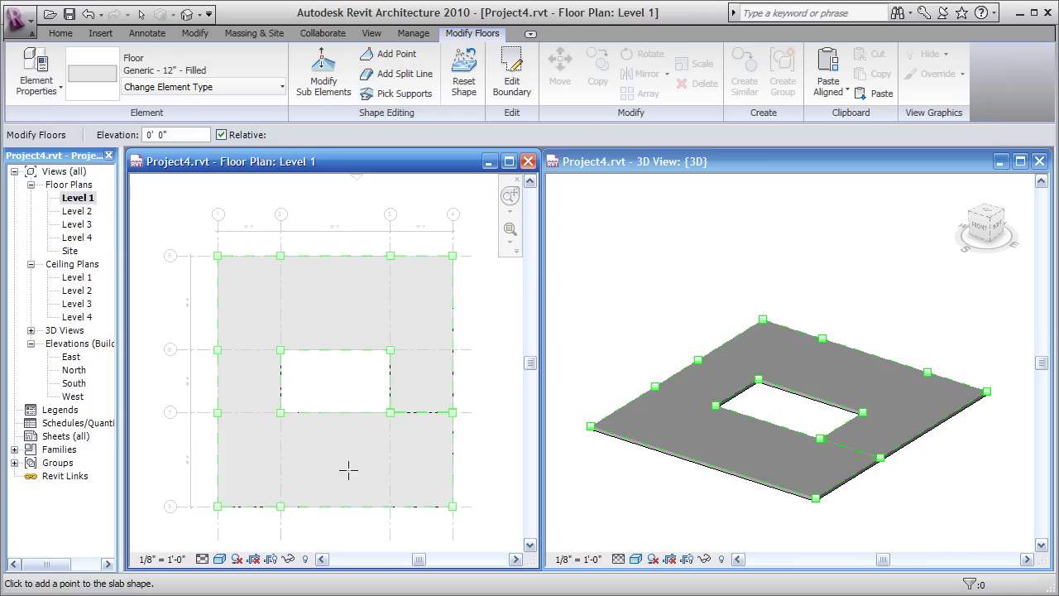
left_click(452, 350)
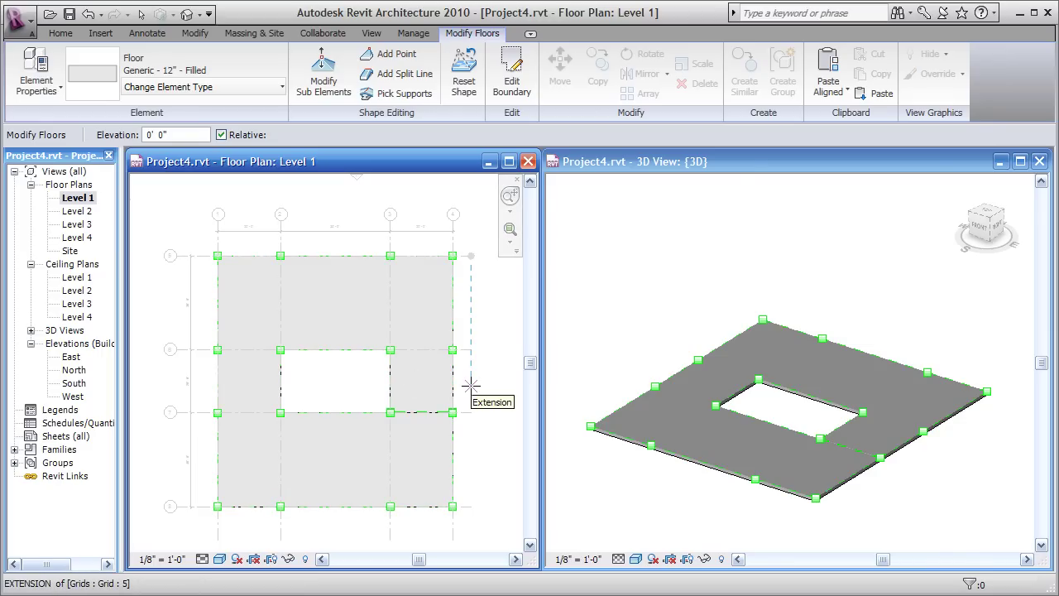
left_click(784, 166)
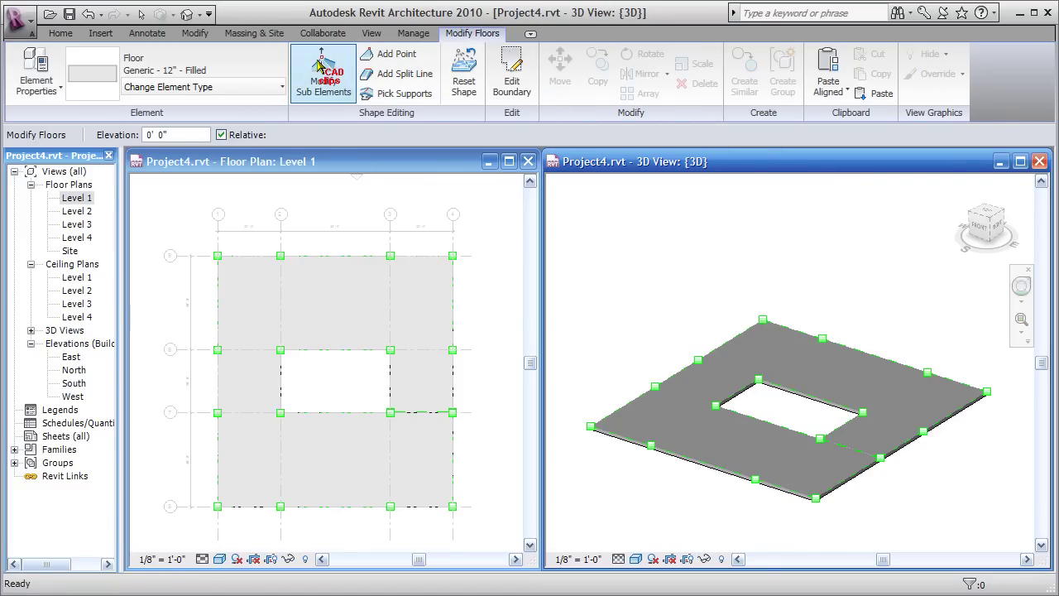
Raise the right-edge grid 6 point, opening corner 3/6 and top-right corner to 2'.
left_click(318, 61)
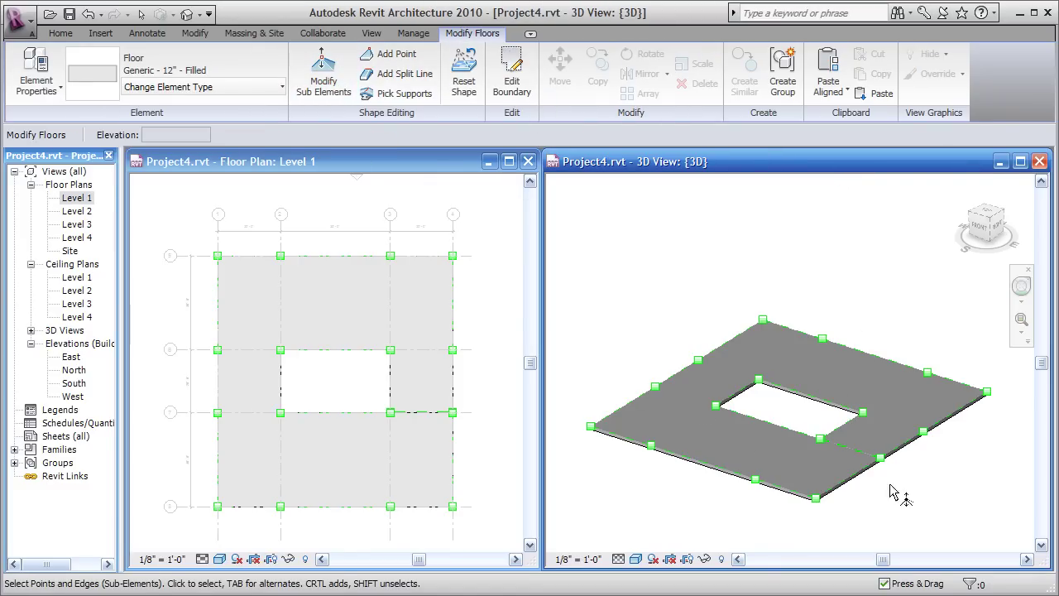
left_click(924, 432)
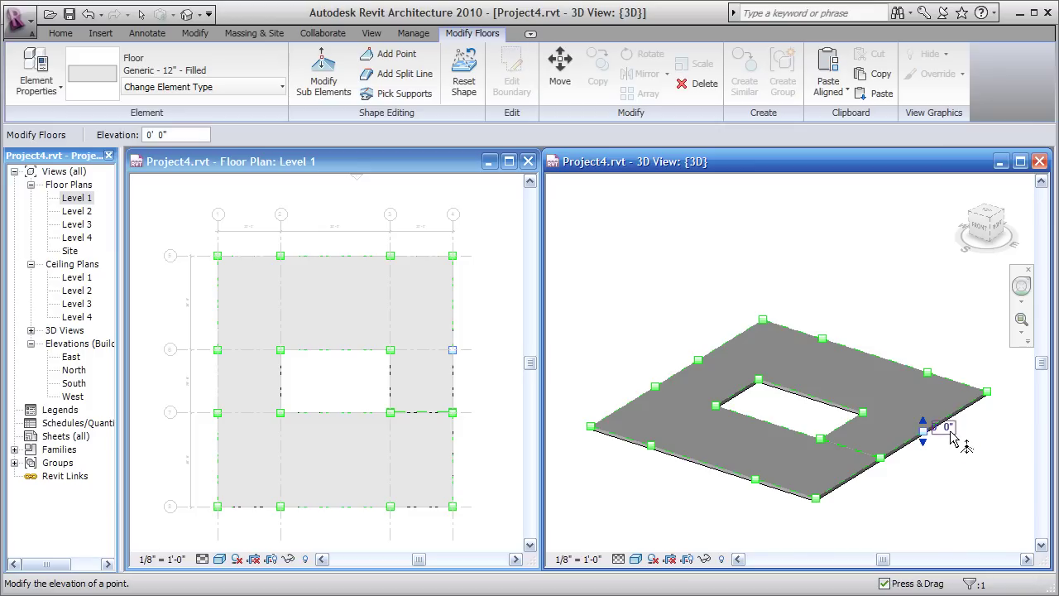
type("2")
key("Return")
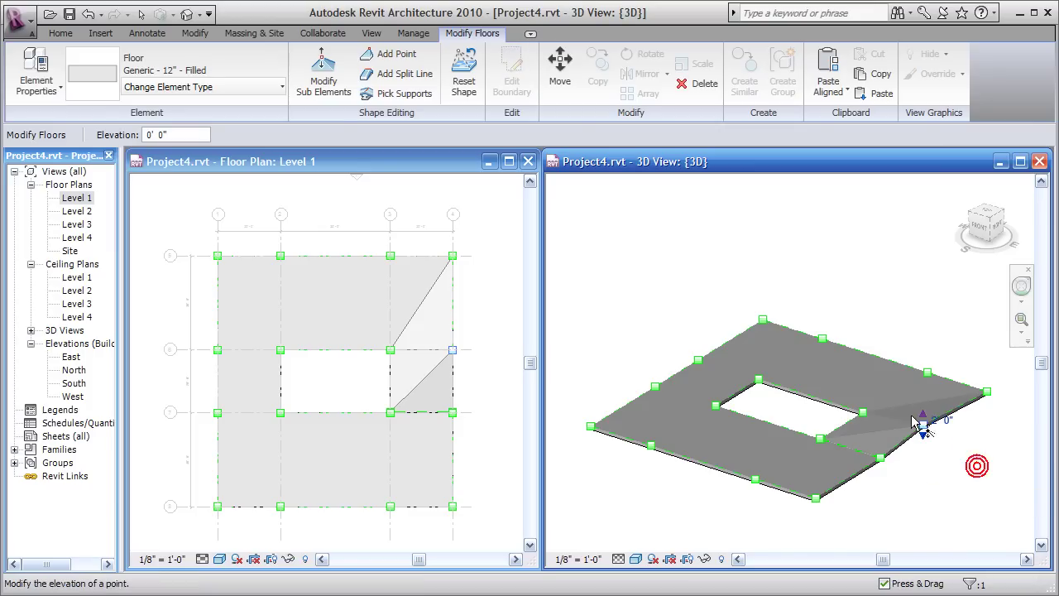
left_click(863, 414)
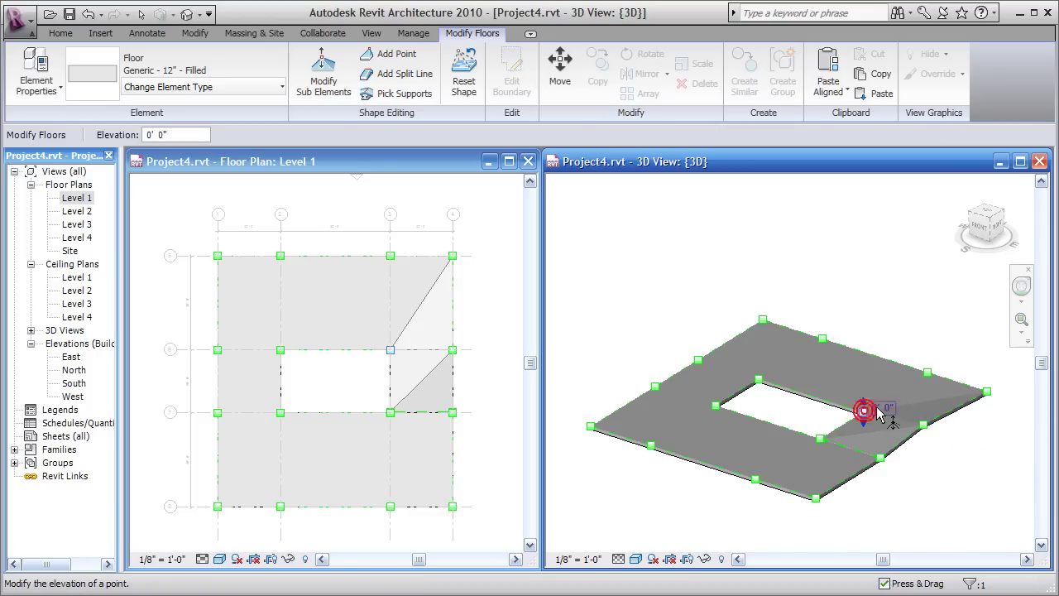
left_click(875, 403)
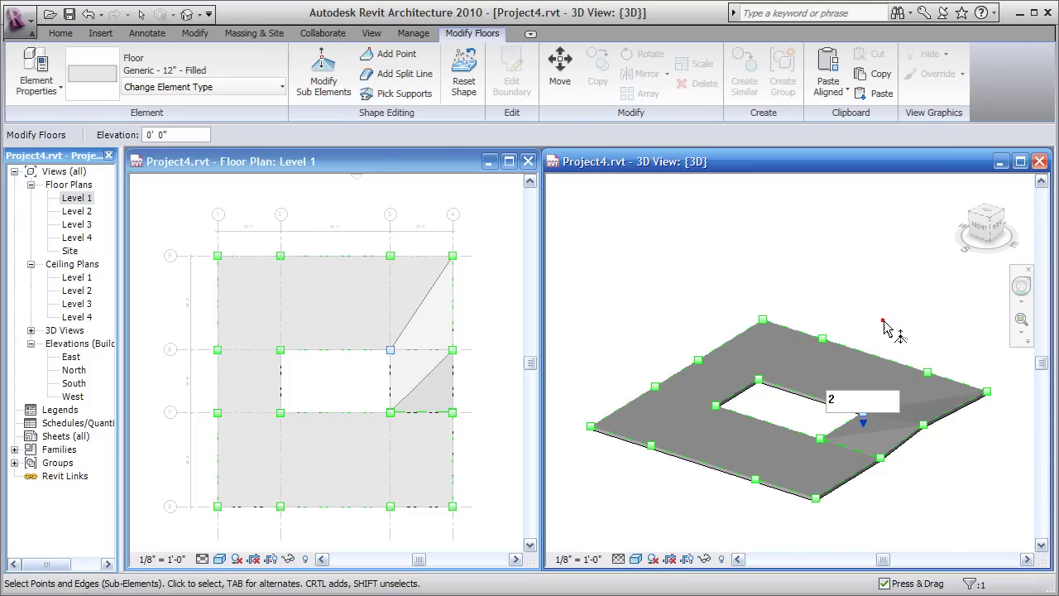
key("Return")
left_click(989, 390)
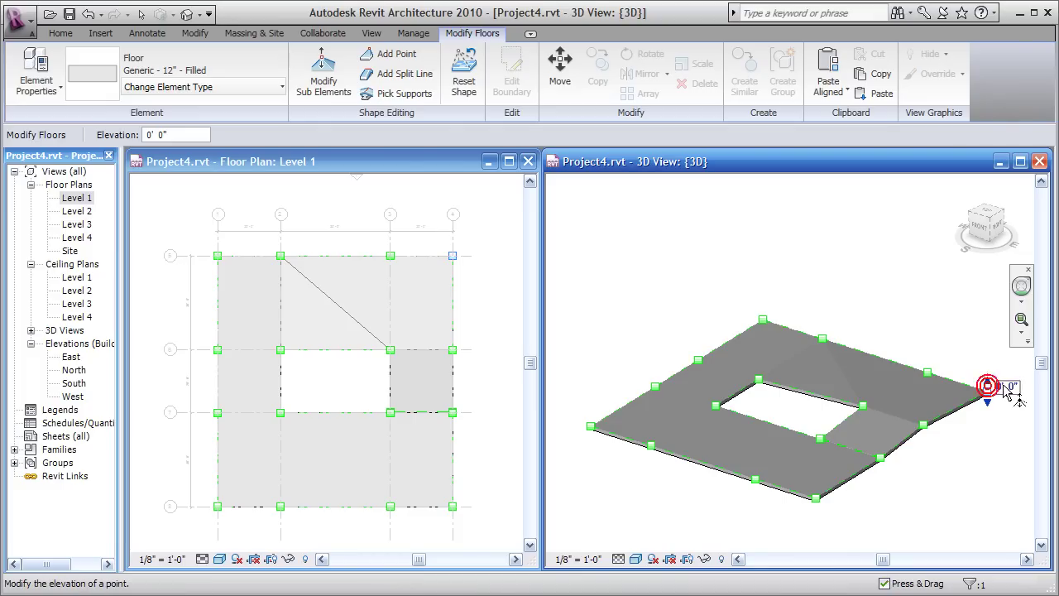
left_click(1006, 385)
key("Return")
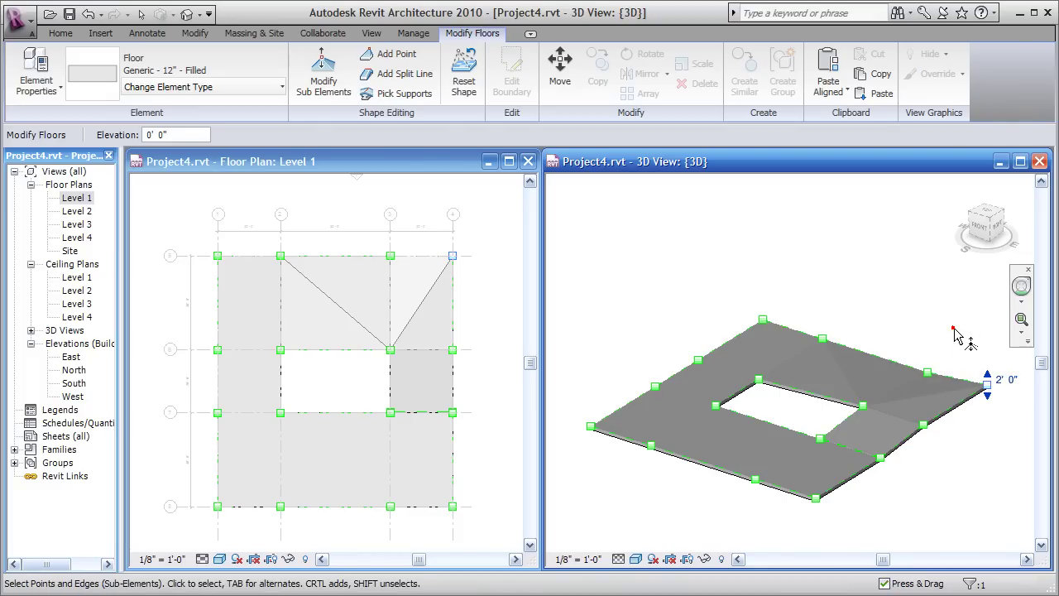
Set the top-edge grid 3 point to 2' and the grid 2 point to 5' to form a peak.
left_click(929, 372)
left_click(947, 365)
type("2")
key("Return")
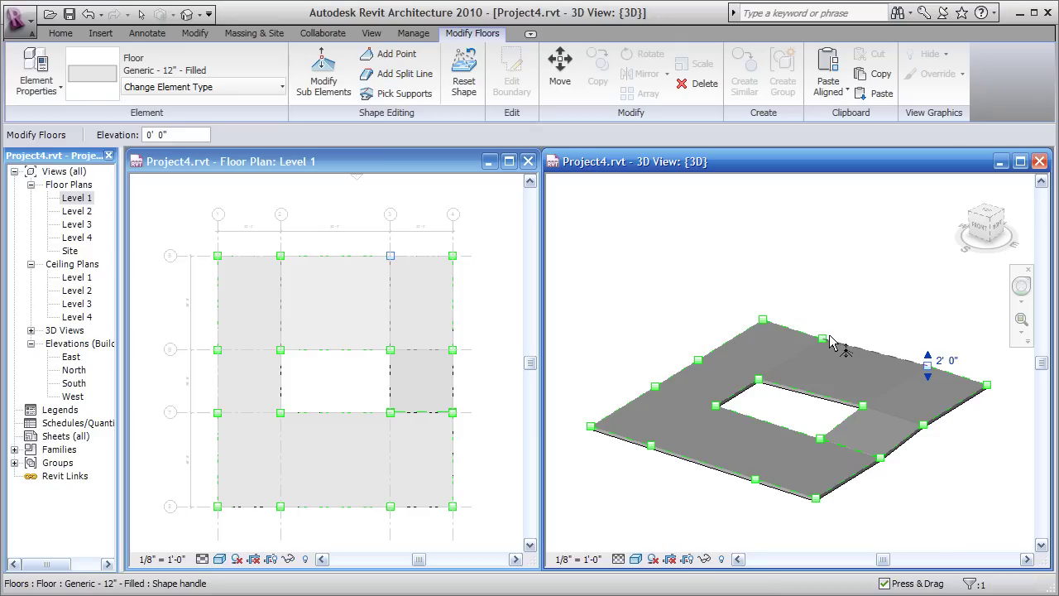
left_click(822, 339)
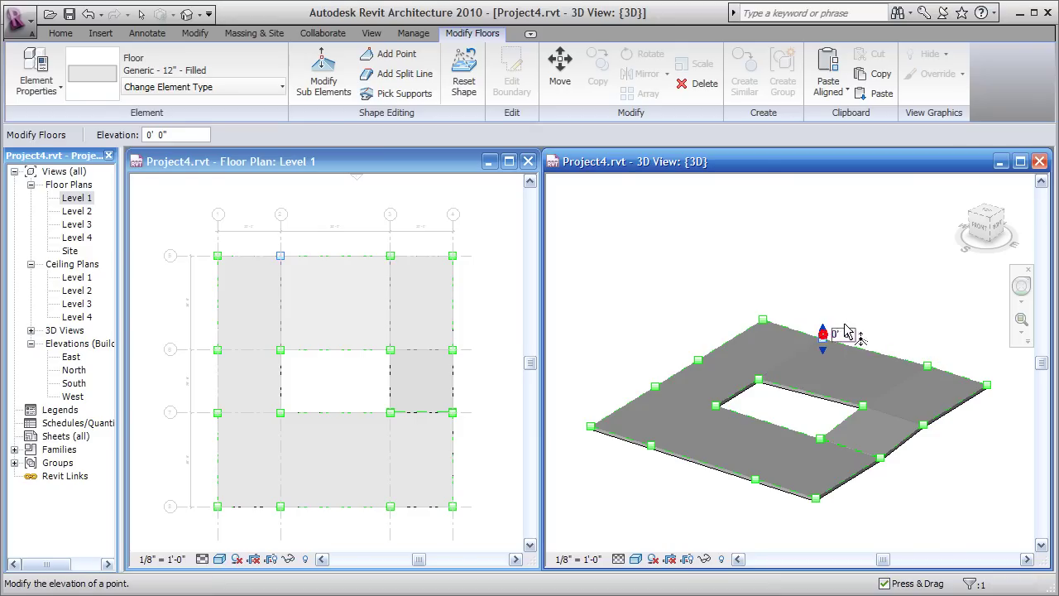
left_click(842, 331)
type("5")
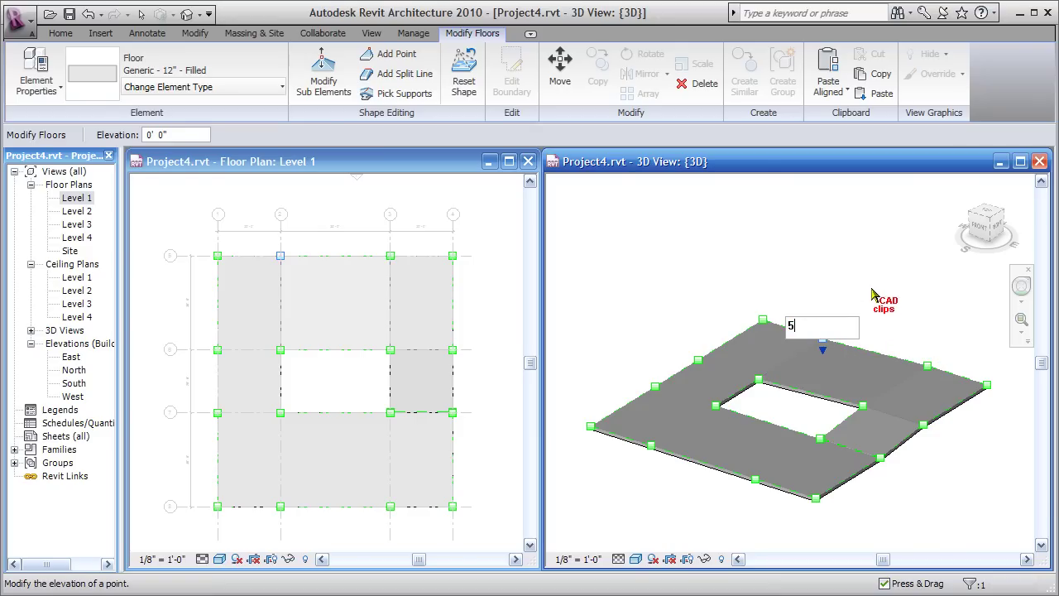
key("Return")
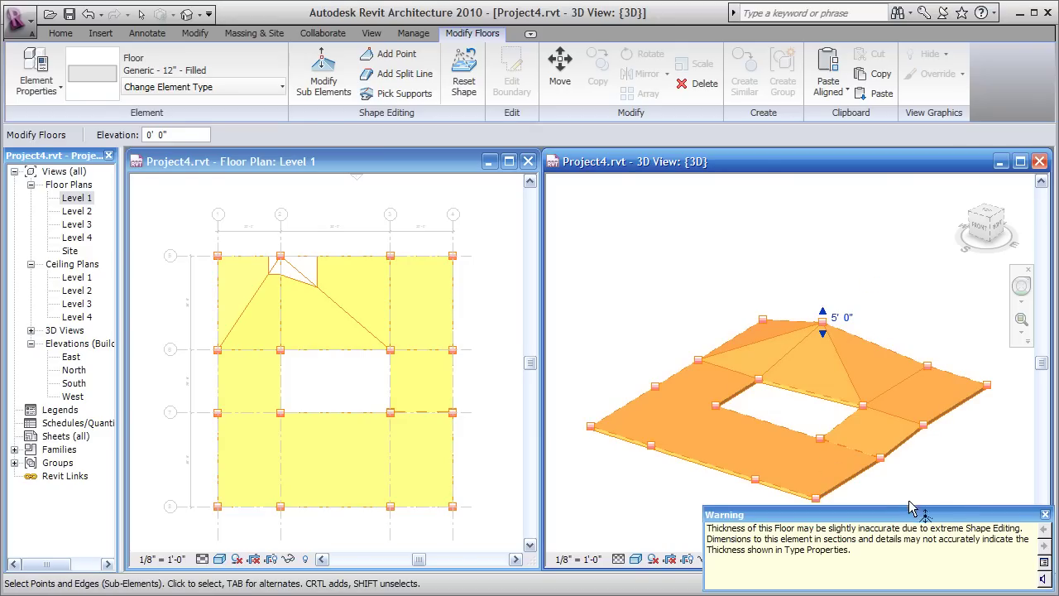
Dismiss the thickness warning and raise the opening corner, top corner and left corner to 5'.
left_click(1044, 515)
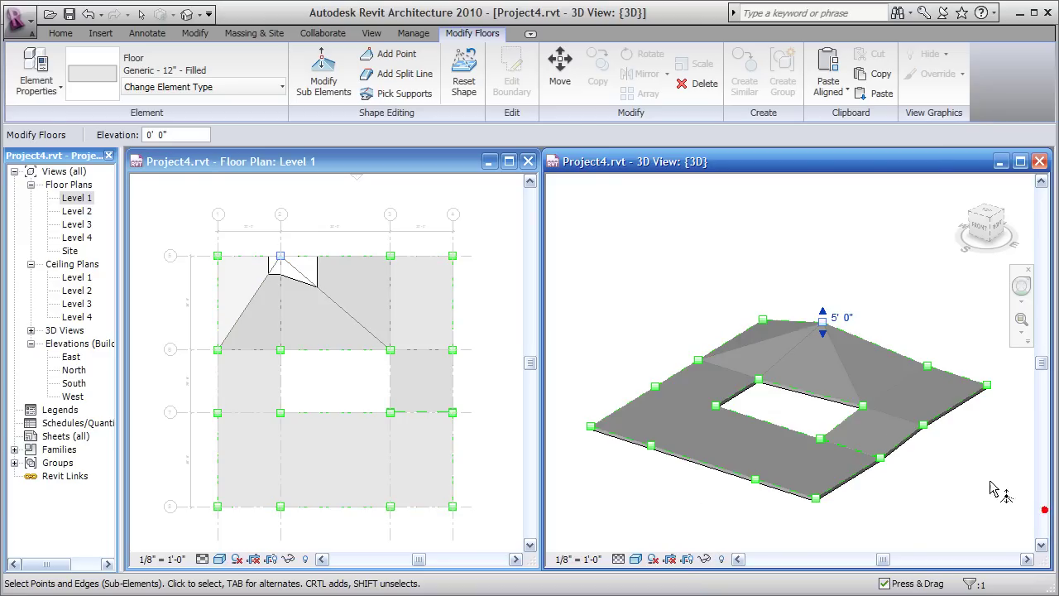
left_click(760, 382)
left_click(776, 372)
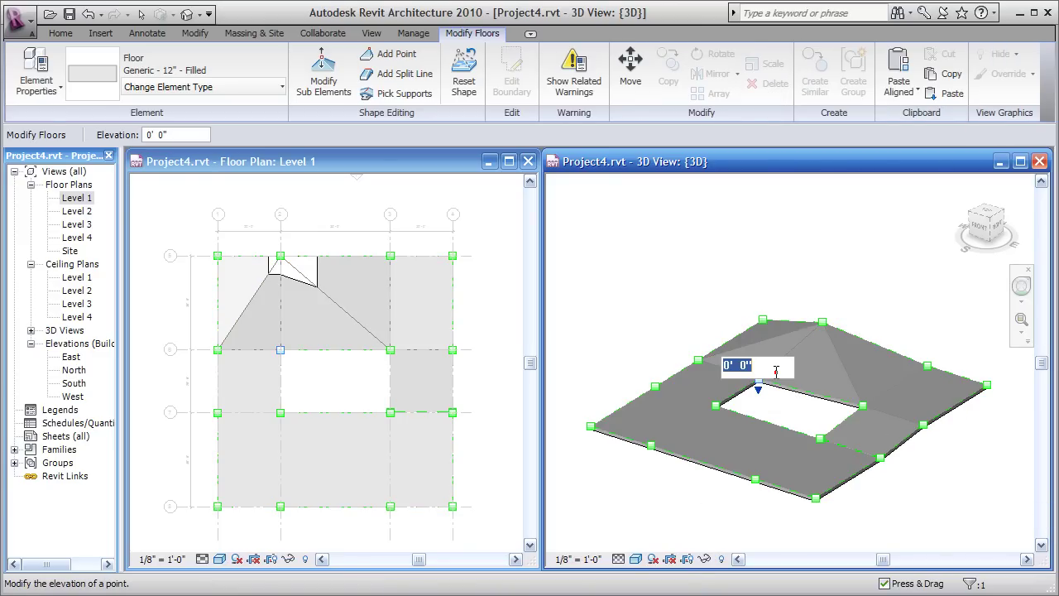
type("5")
key("Return")
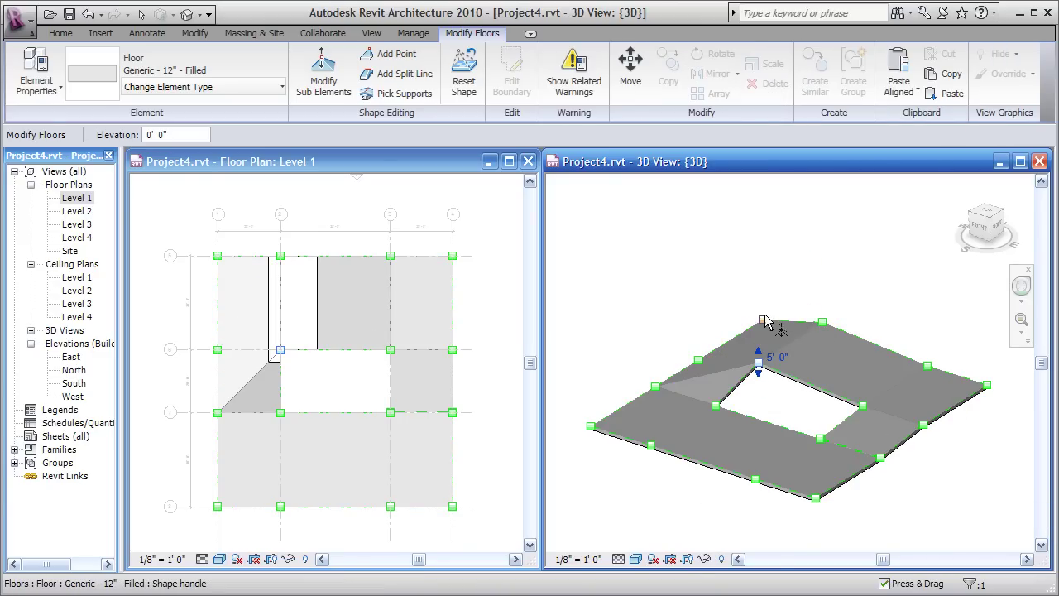
left_click(763, 321)
left_click(779, 308)
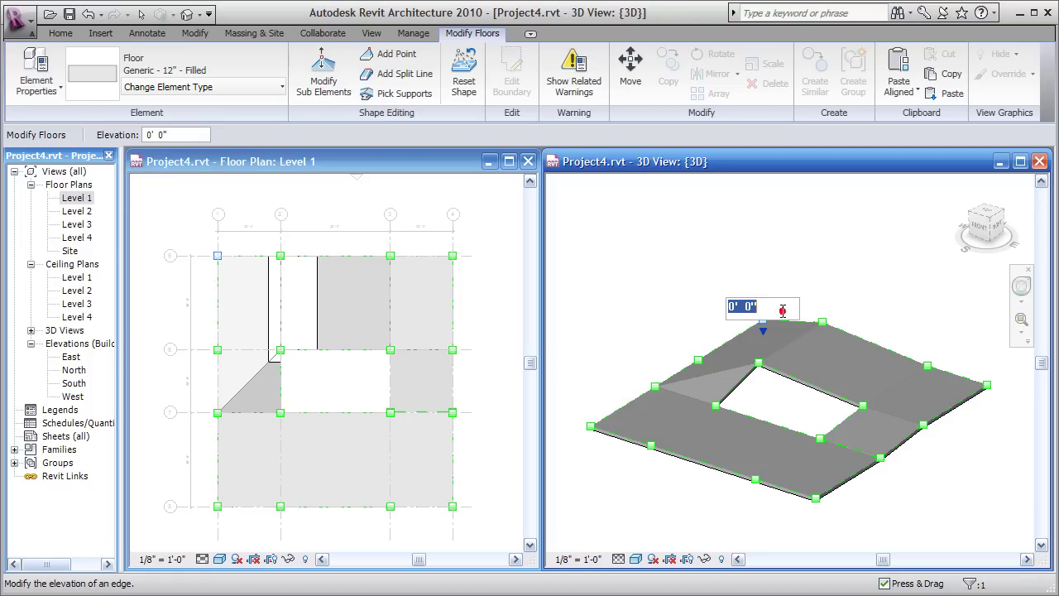
type("5")
key("Return")
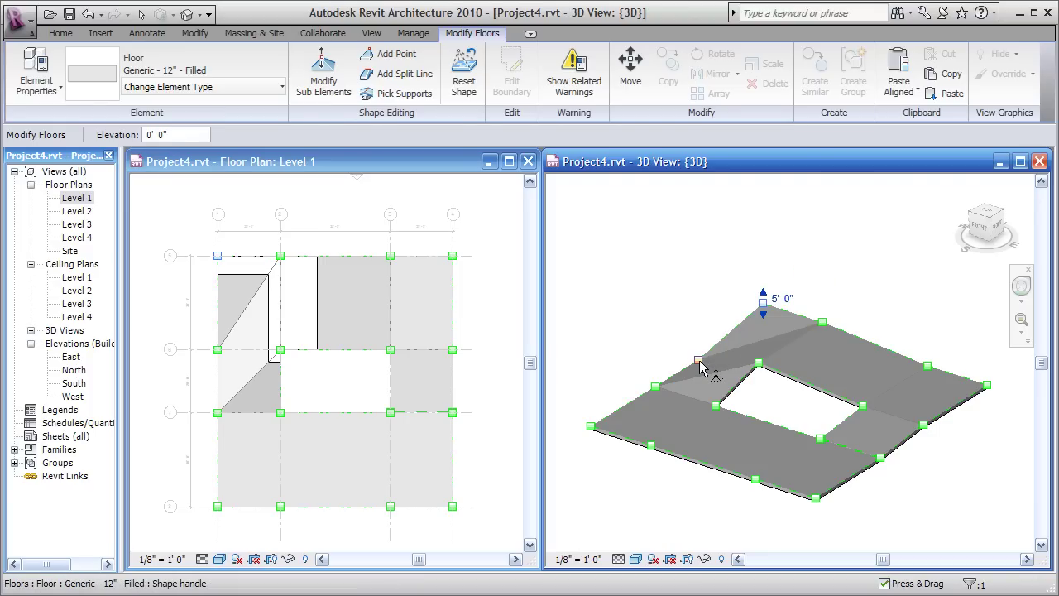
left_click(698, 362)
left_click(716, 351)
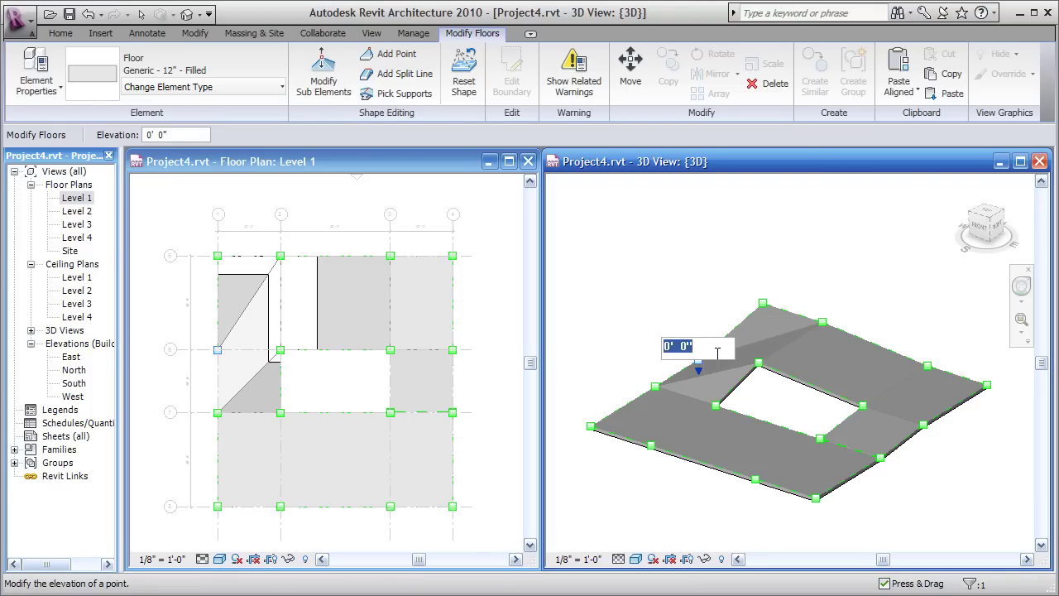
type("5")
key("Return")
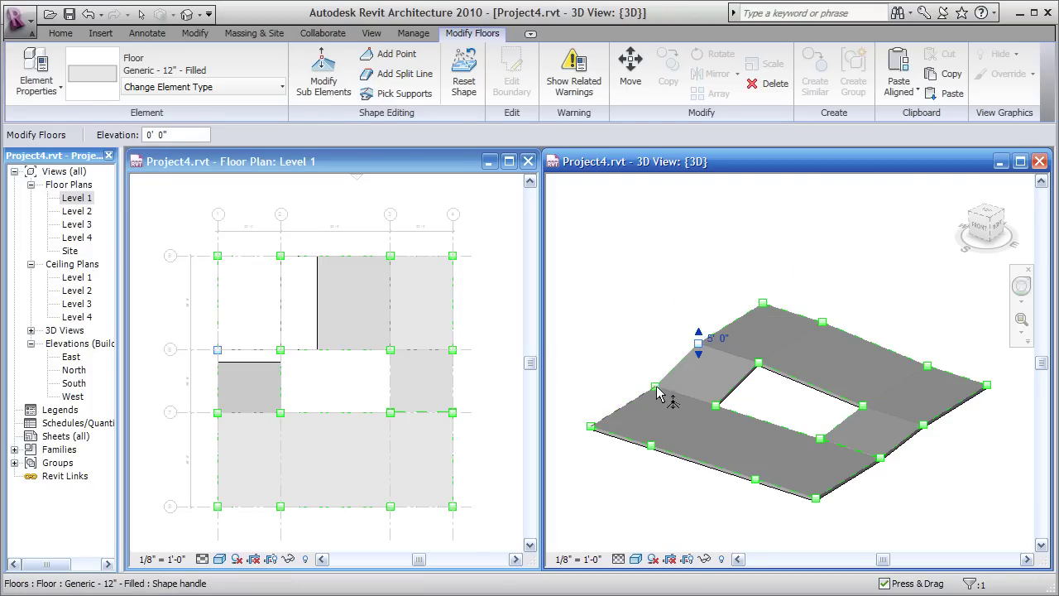
Raise the left edge, the point beside the opening, the lower-left corner and lower front point to 7'.
left_click(656, 388)
left_click(671, 377)
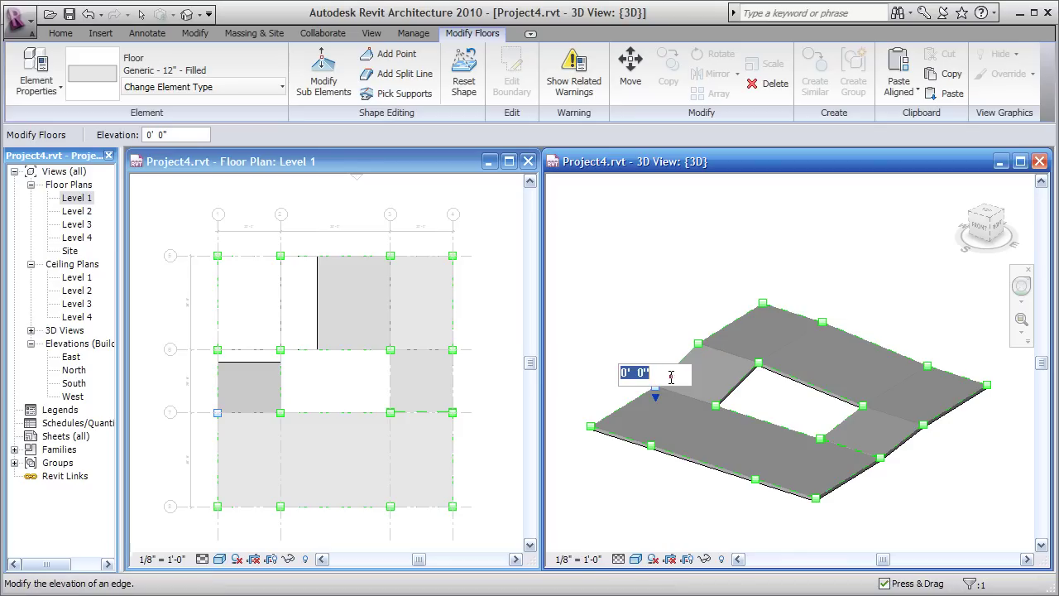
type("7")
key("Return")
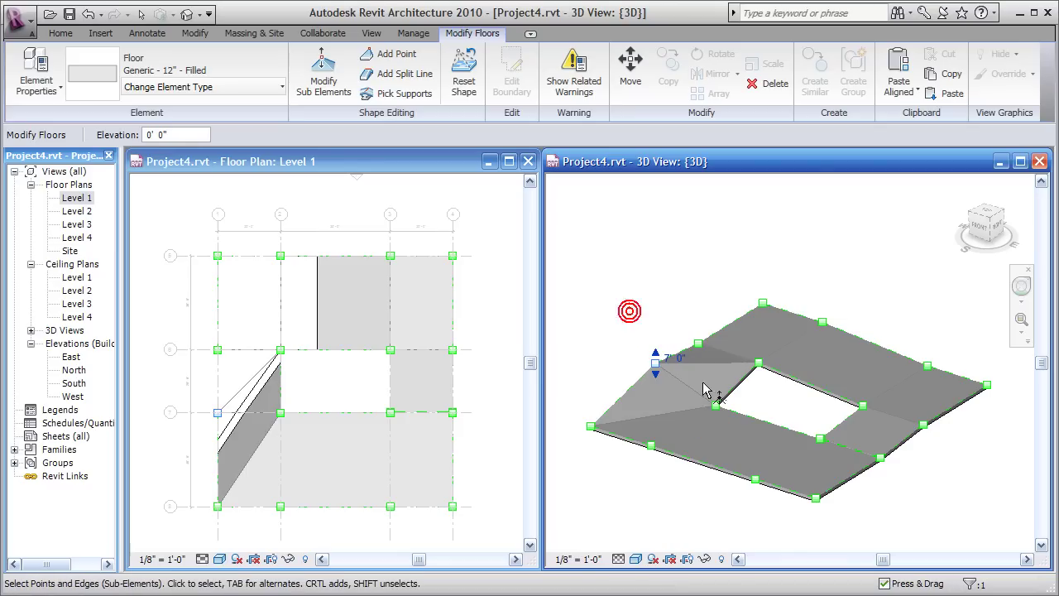
left_click(716, 406)
left_click(730, 399)
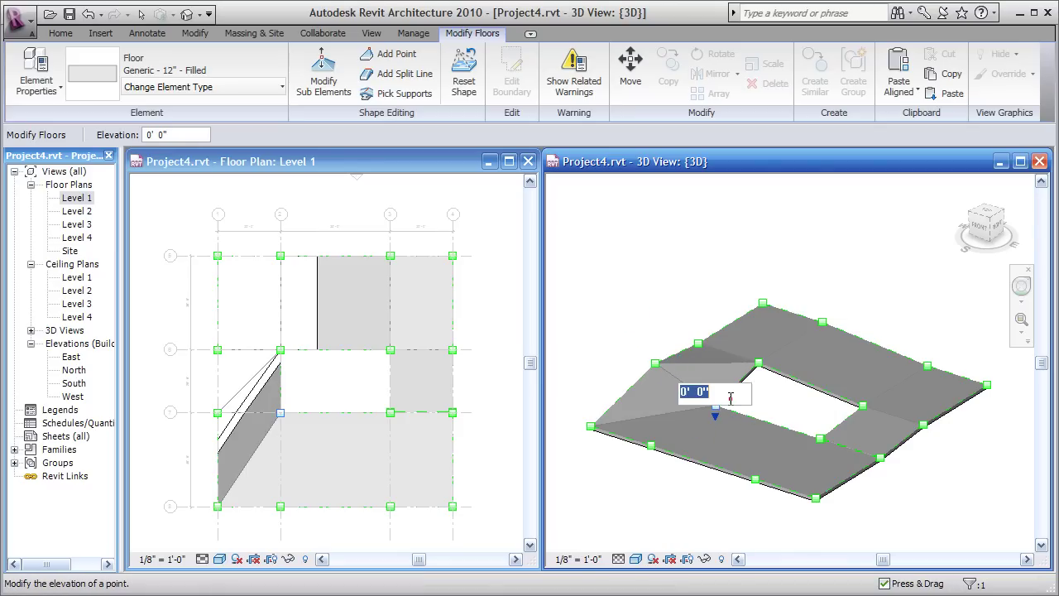
key("Return")
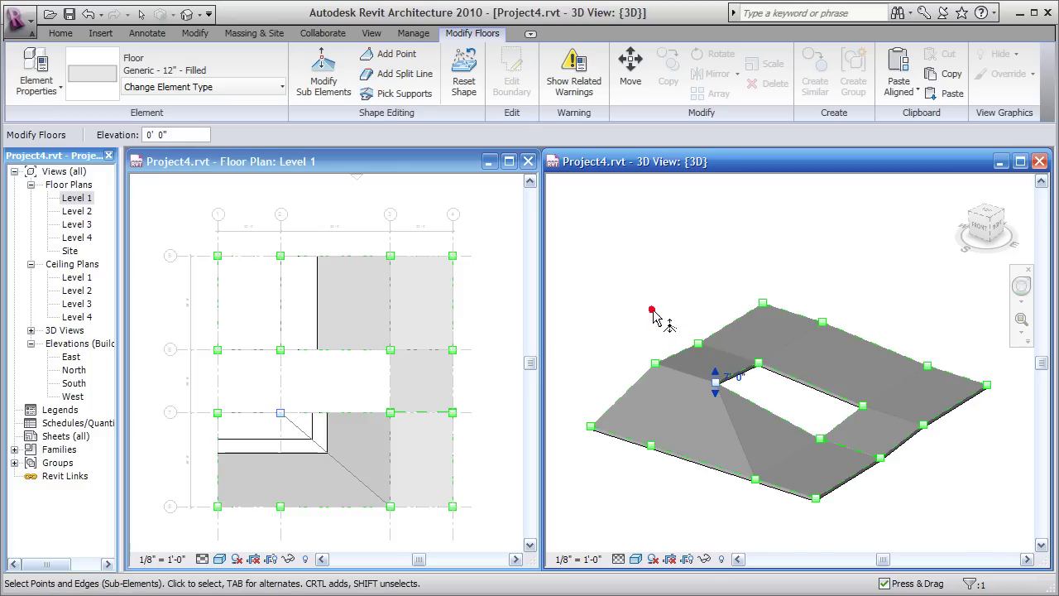
left_click(588, 427)
left_click(610, 418)
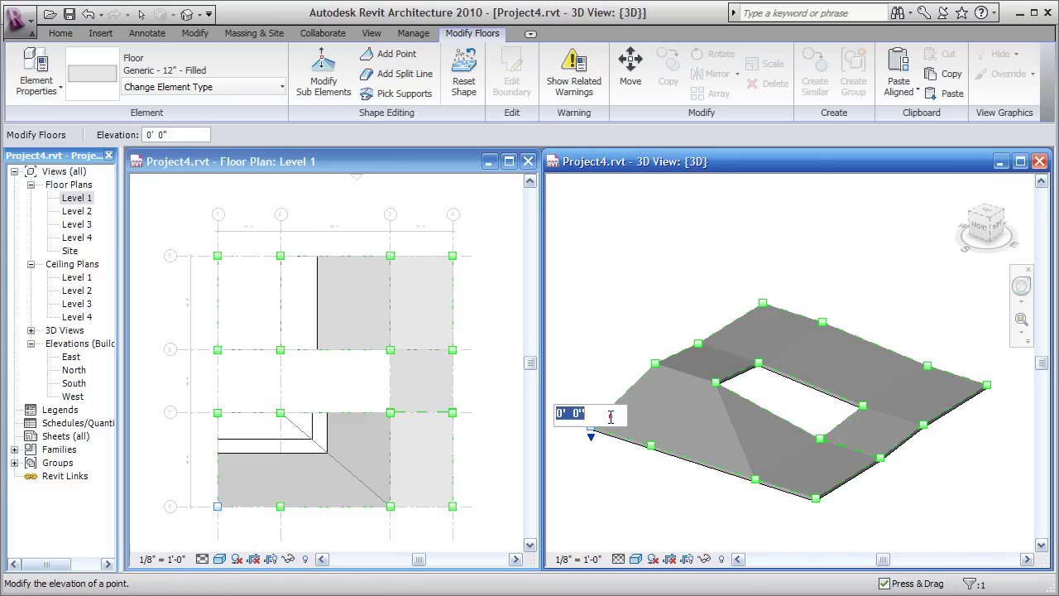
left_click(583, 343)
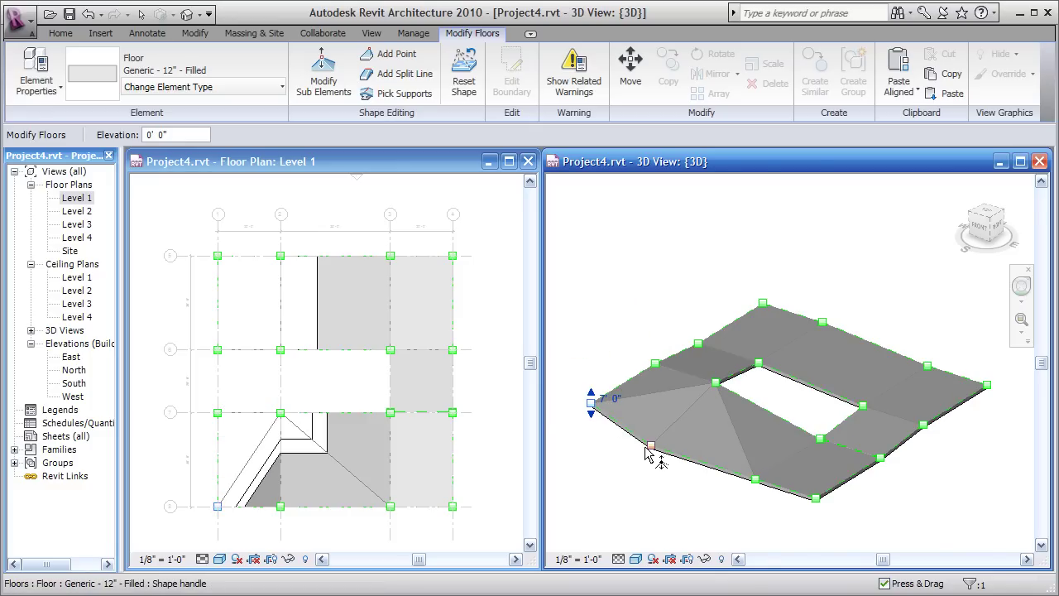
left_click(650, 449)
left_click(667, 438)
type("7")
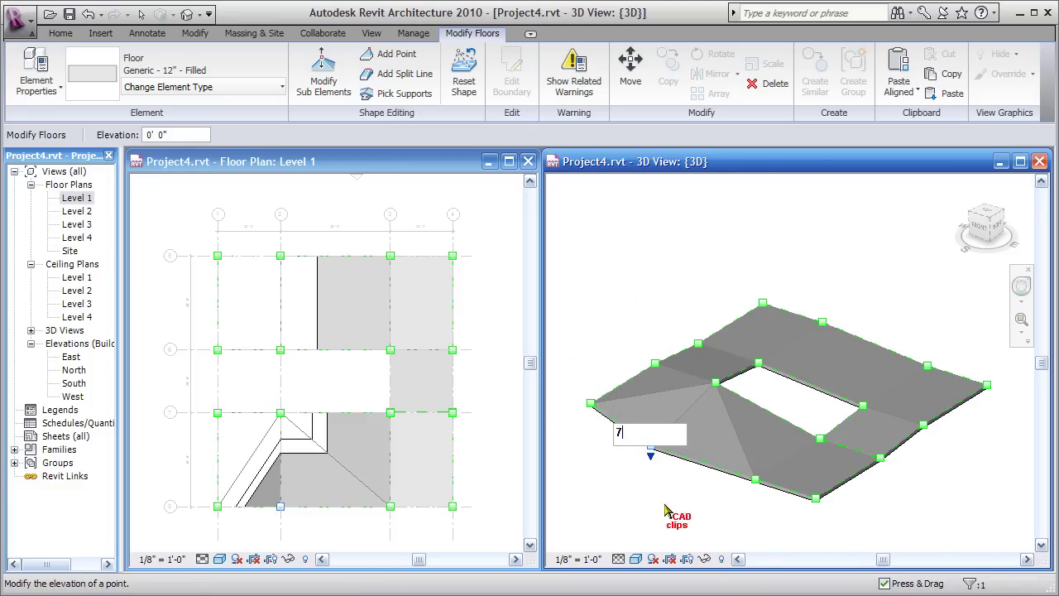
left_click(662, 506)
Raise the front-edge point, bottom corner and right corner of the slab to 10'.
left_click(754, 480)
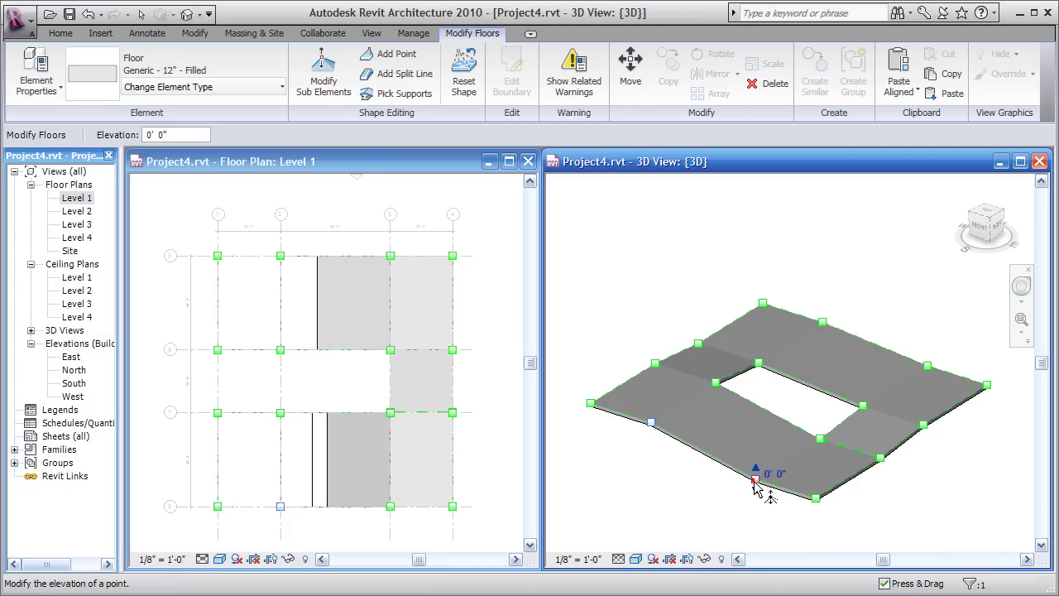
left_click(773, 474)
type("10")
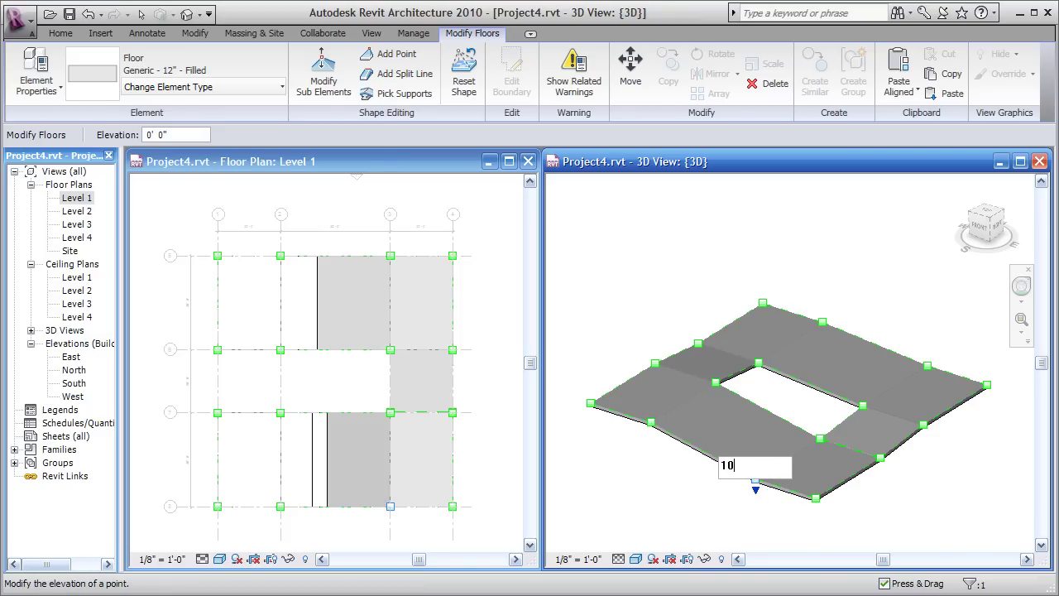
left_click(924, 501)
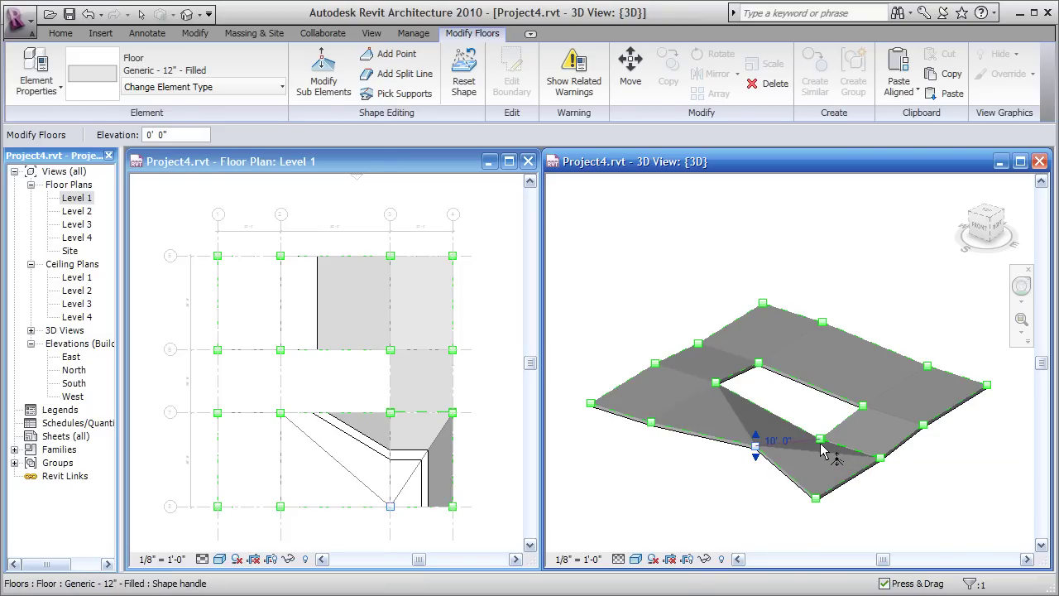
left_click(816, 497)
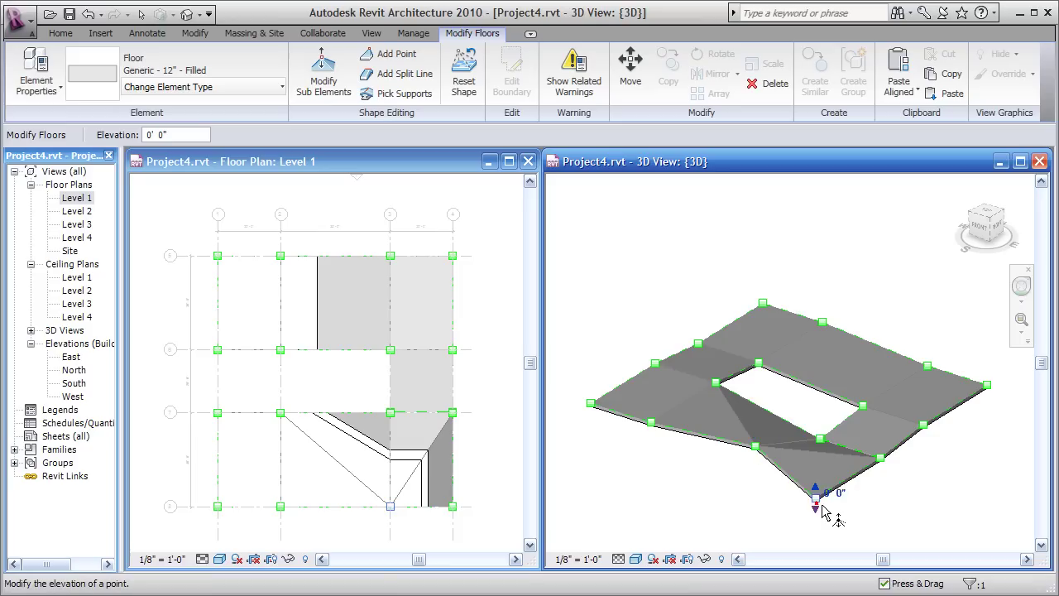
left_click(840, 490)
type("10")
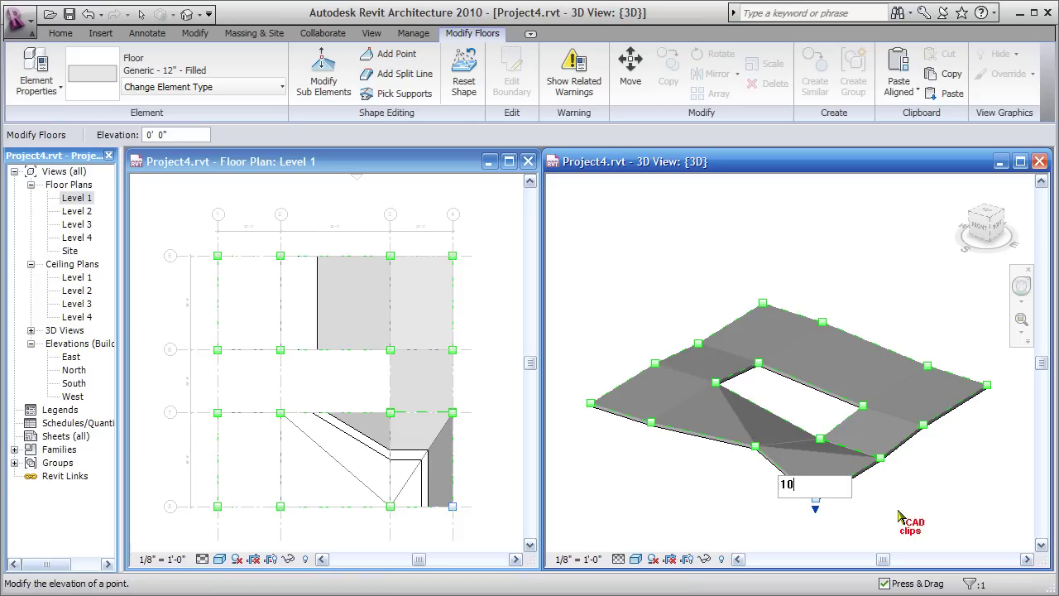
key("Return")
scroll(901, 467, "up", 5)
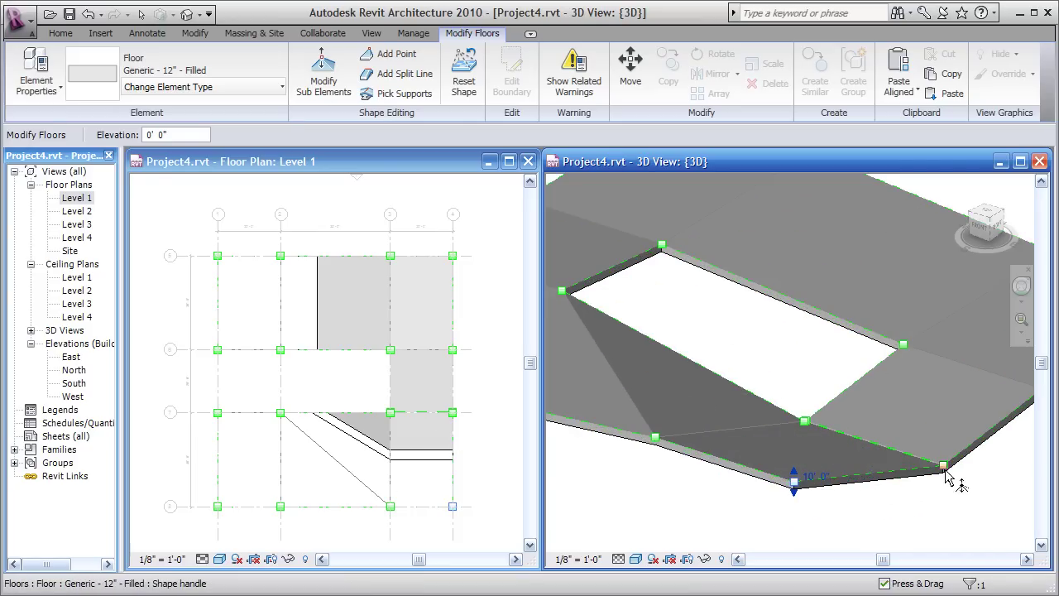
scroll(947, 478, "up", 3)
left_click(953, 468)
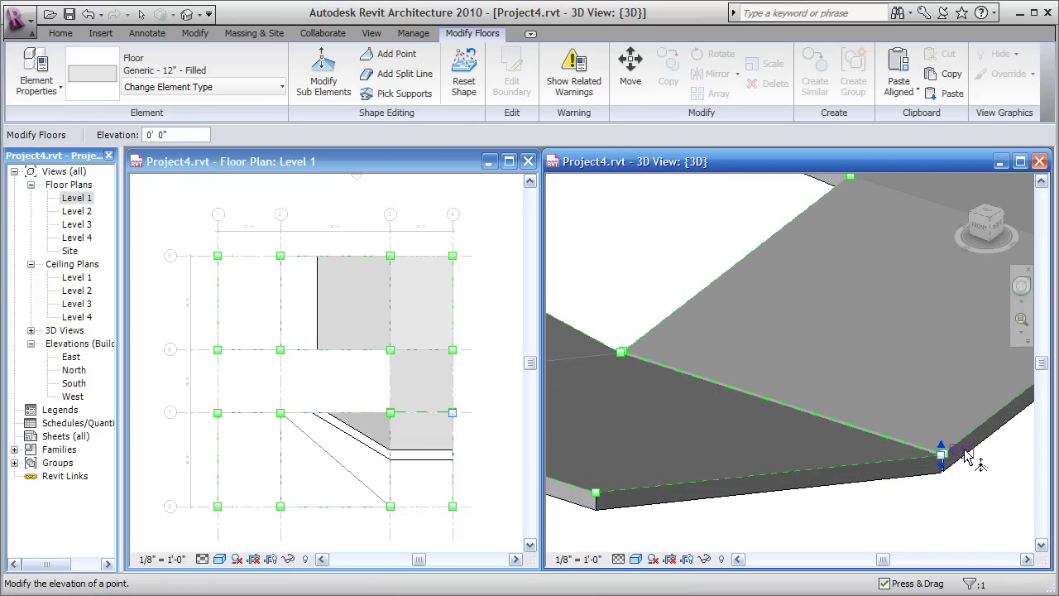
left_click(960, 452)
type("10")
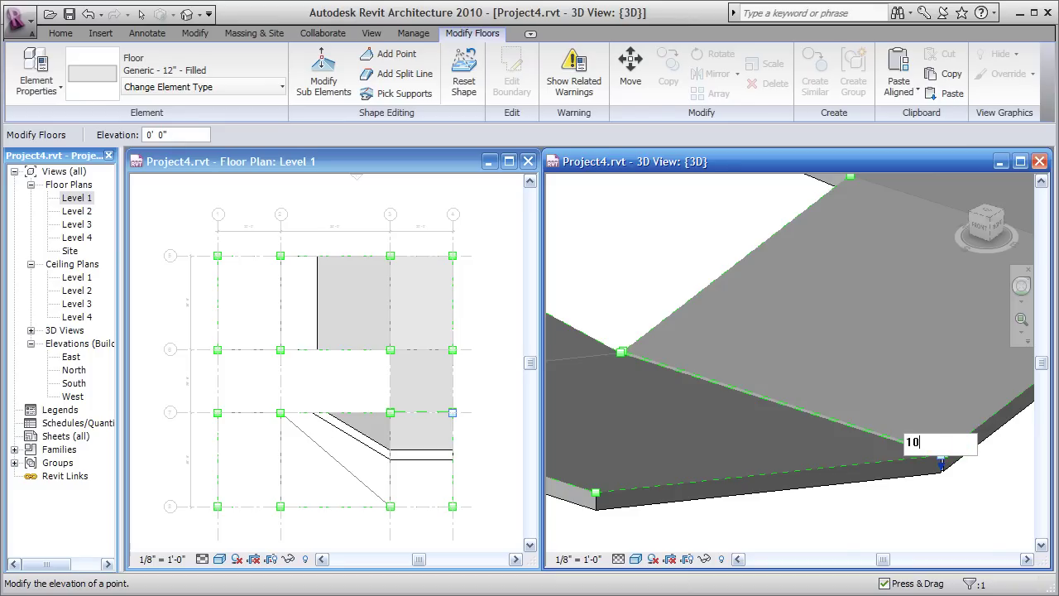
key("Return")
Set the remaining back point to 10', then zoom out to show the whole slab.
mouse_move(704, 454)
middle_mouse_down("shift")
mouse_move(740, 508)
mouse_move(556, 335)
middle_mouse_up("shift")
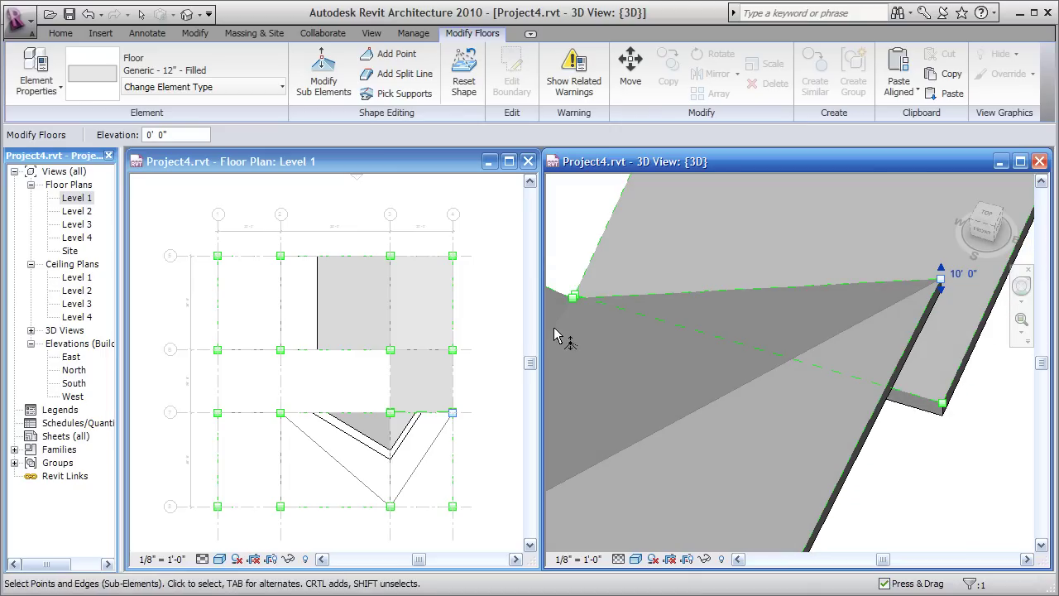
left_click(592, 293)
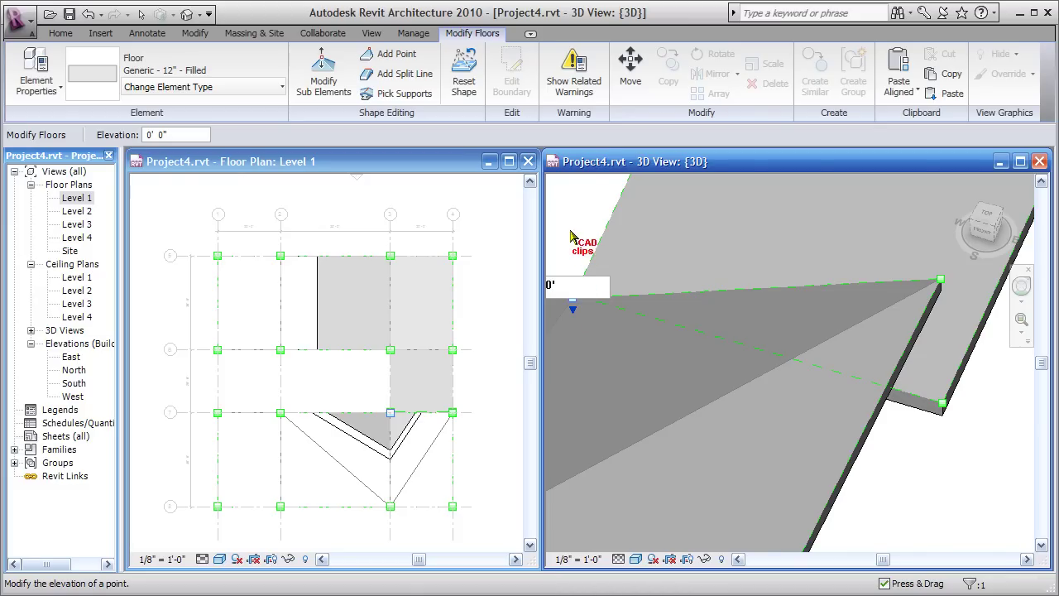
mouse_move(558, 248)
middle_mouse_down("shift")
mouse_move(619, 326)
mouse_move(672, 325)
middle_mouse_up("shift")
key("Return")
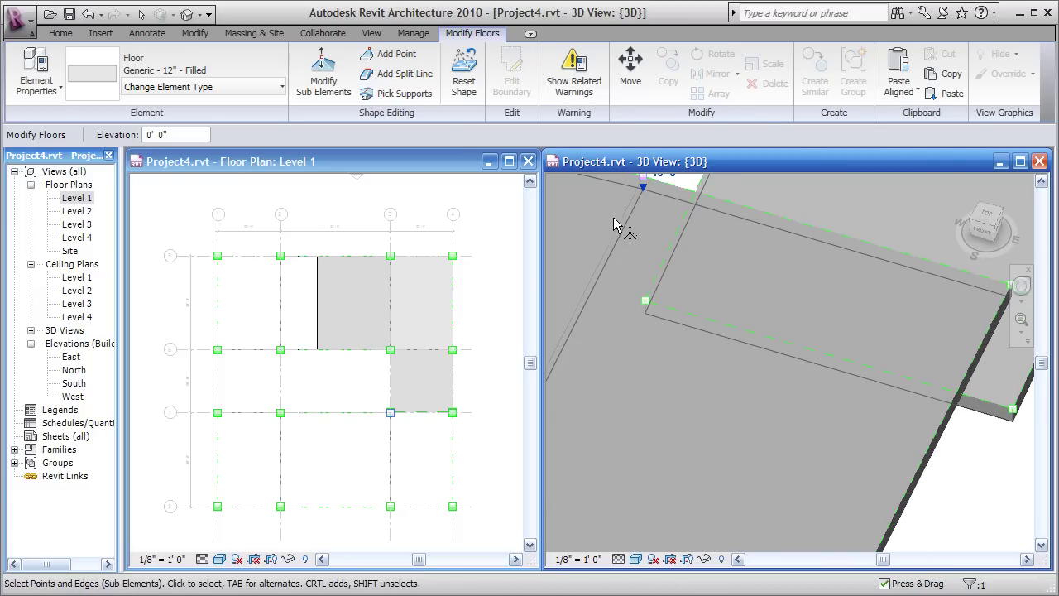
scroll(735, 406, "down", 2)
scroll(732, 406, "down", 3)
scroll(732, 406, "down", 3)
mouse_move(739, 409)
middle_mouse_down()
mouse_move(890, 483)
mouse_move(941, 358)
mouse_move(886, 391)
middle_mouse_up()
left_click(890, 484)
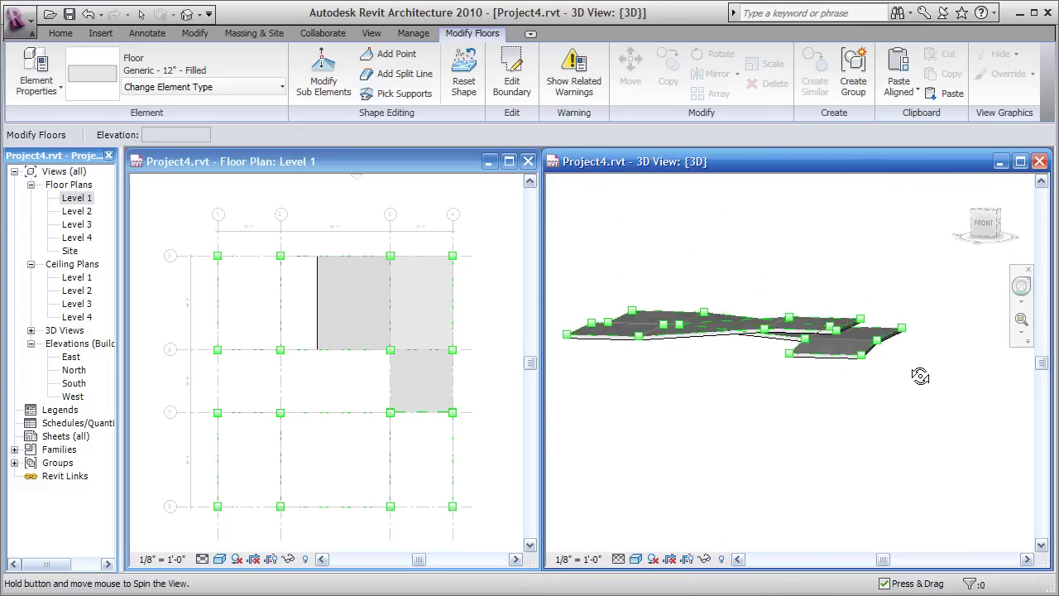
In the Level 1 plan, add interior shape points in the upper-left, upper-right and lower-left bays.
mouse_move(886, 390)
middle_mouse_down("shift")
mouse_move(898, 496)
mouse_move(814, 514)
mouse_move(820, 532)
middle_mouse_up("shift")
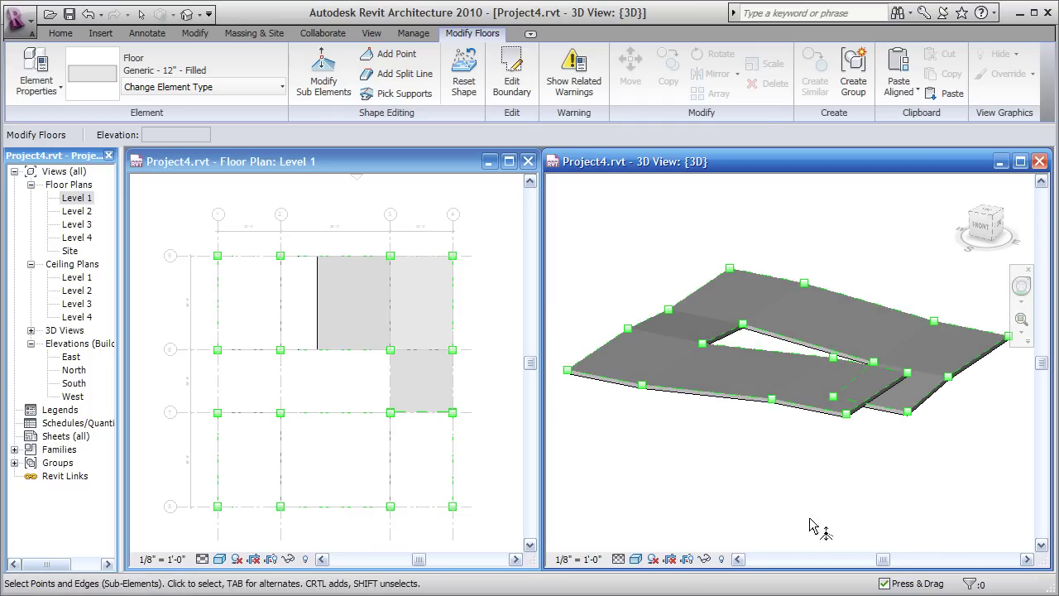
left_click(338, 165)
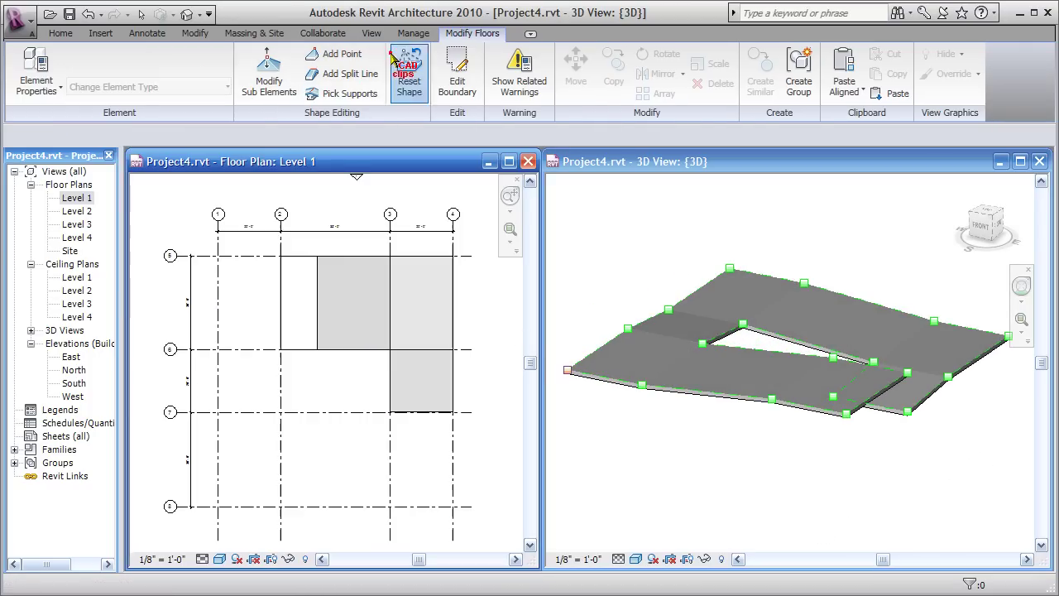
left_click(390, 54)
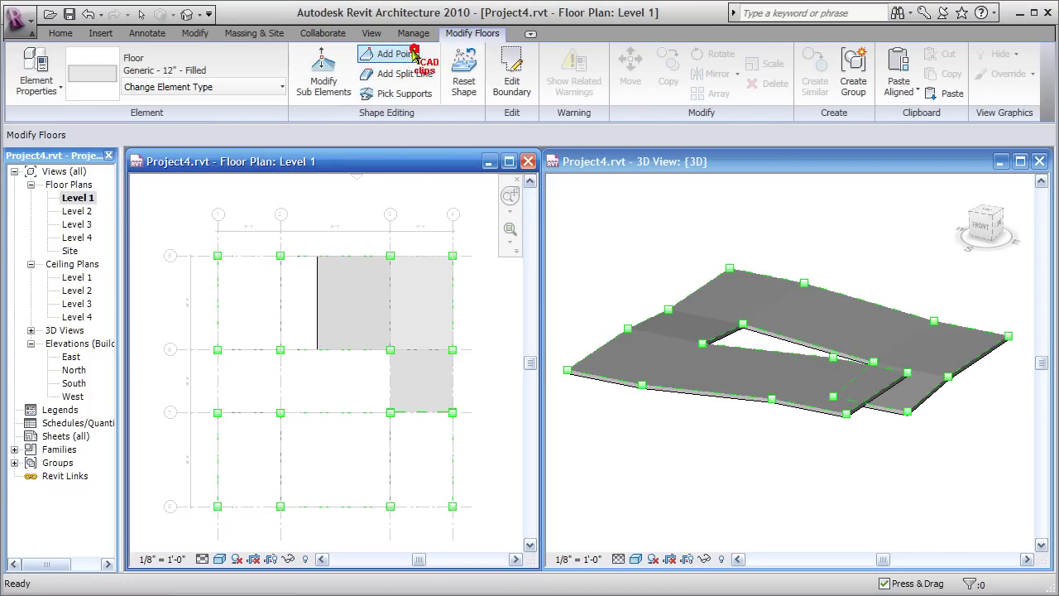
left_click(248, 303)
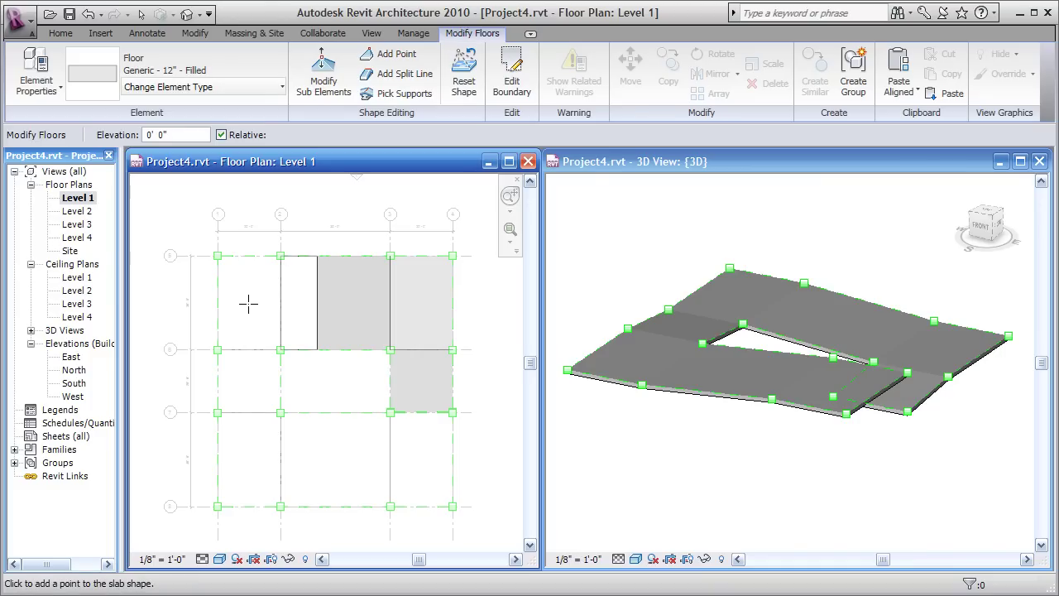
left_click(420, 304)
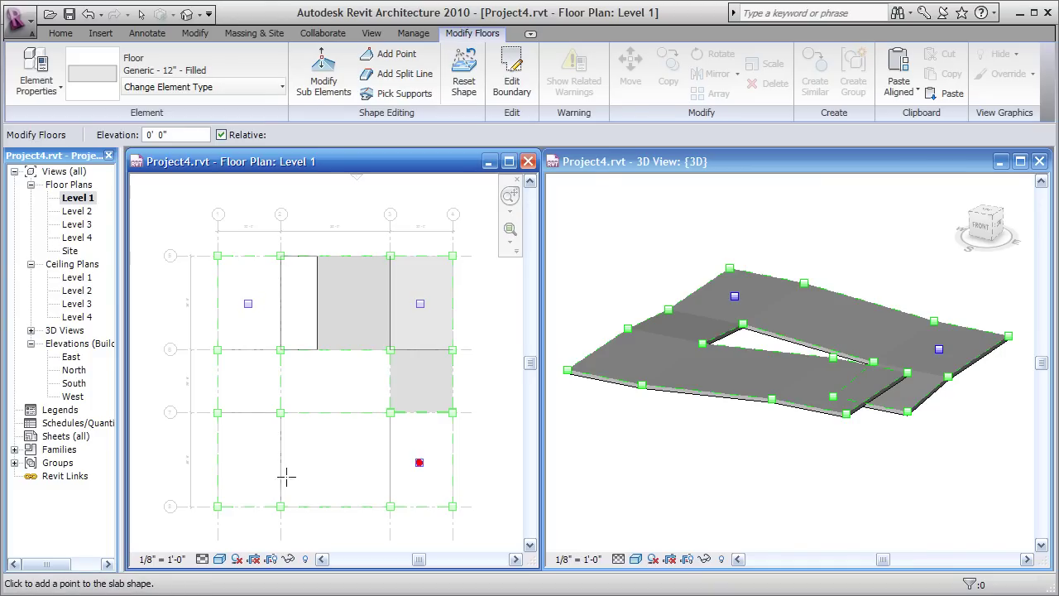
left_click(248, 467)
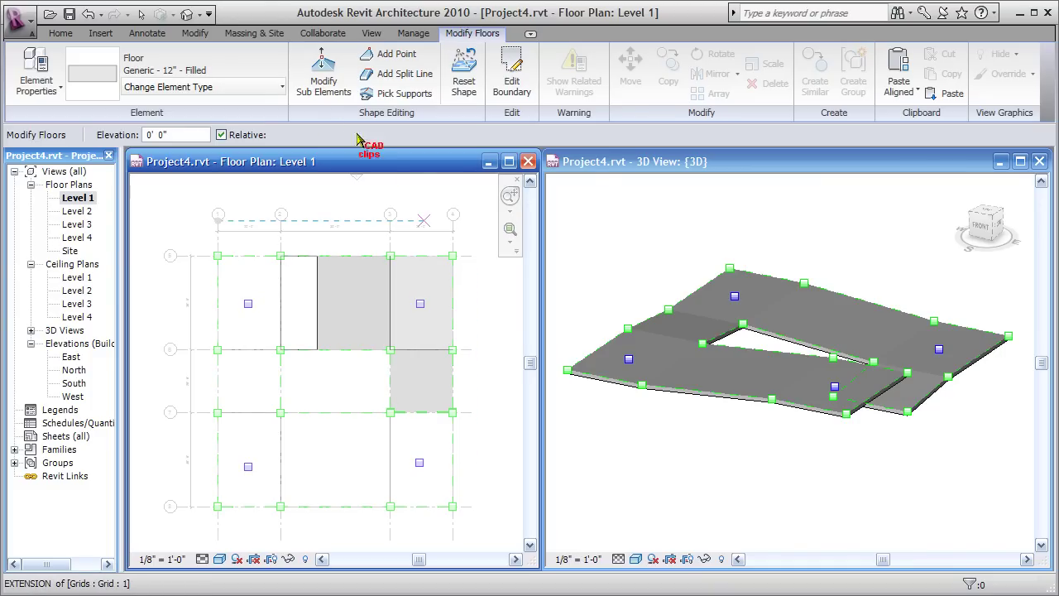
left_click(323, 76)
Set the upper-left interior point to 4' 6" and the upper-right point to 1' 6".
left_click(248, 304)
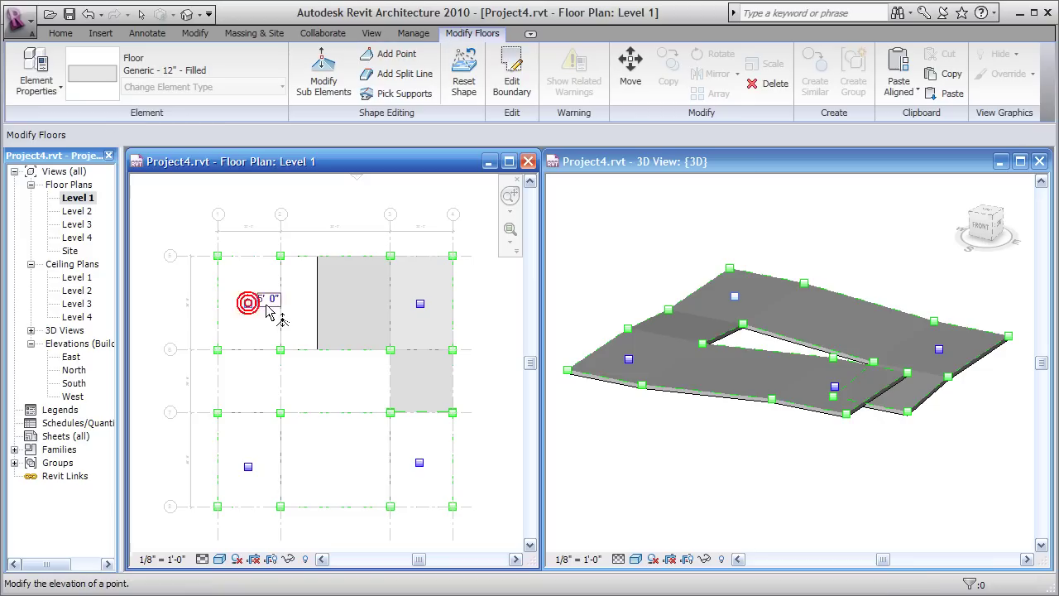
left_click(267, 294)
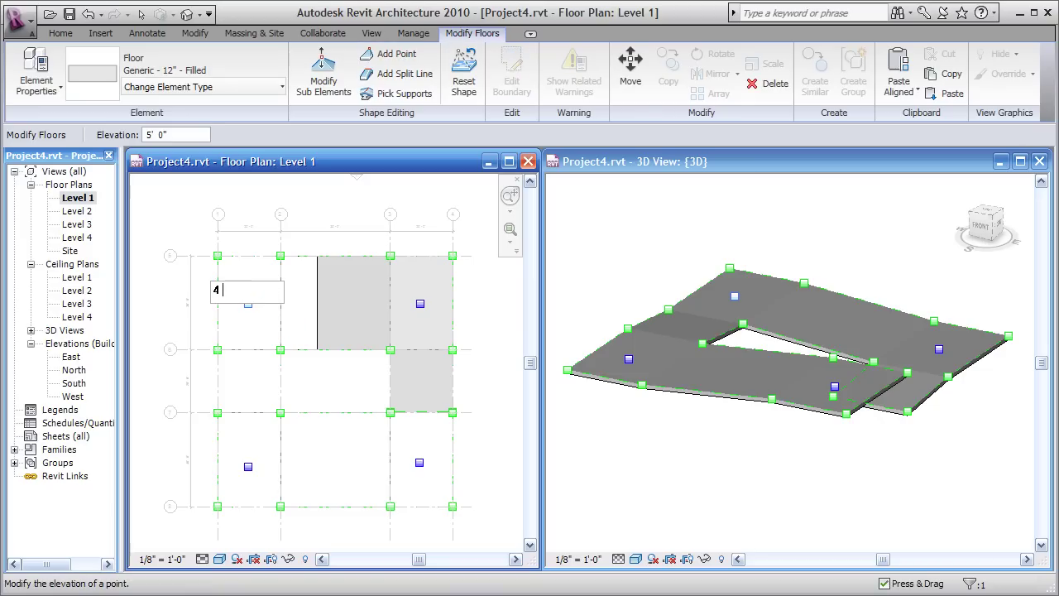
key("Return")
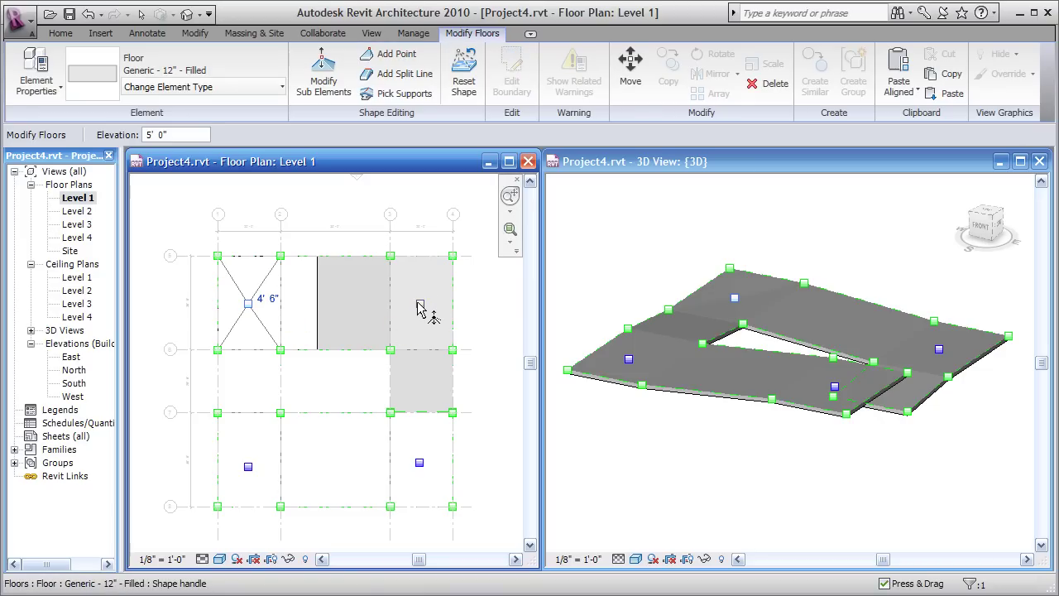
left_click(419, 304)
left_click(438, 298)
type("1 6")
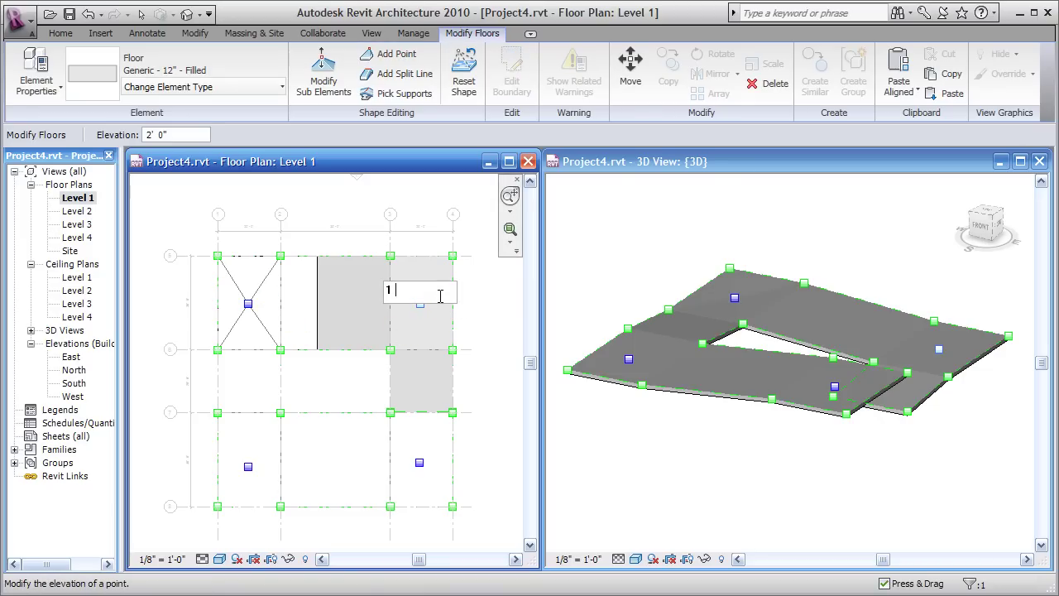
key("Return")
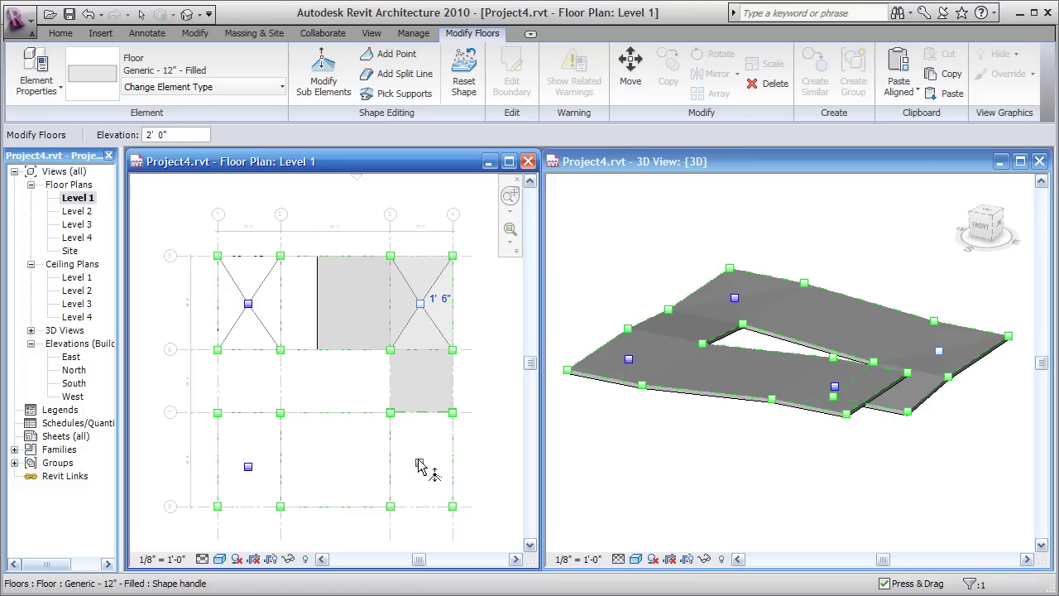
Set the lower-right interior point to 9' 6" and the lower-left to 6' 6", then finish editing.
left_click(418, 461)
left_click(443, 458)
type("9")
key("Return")
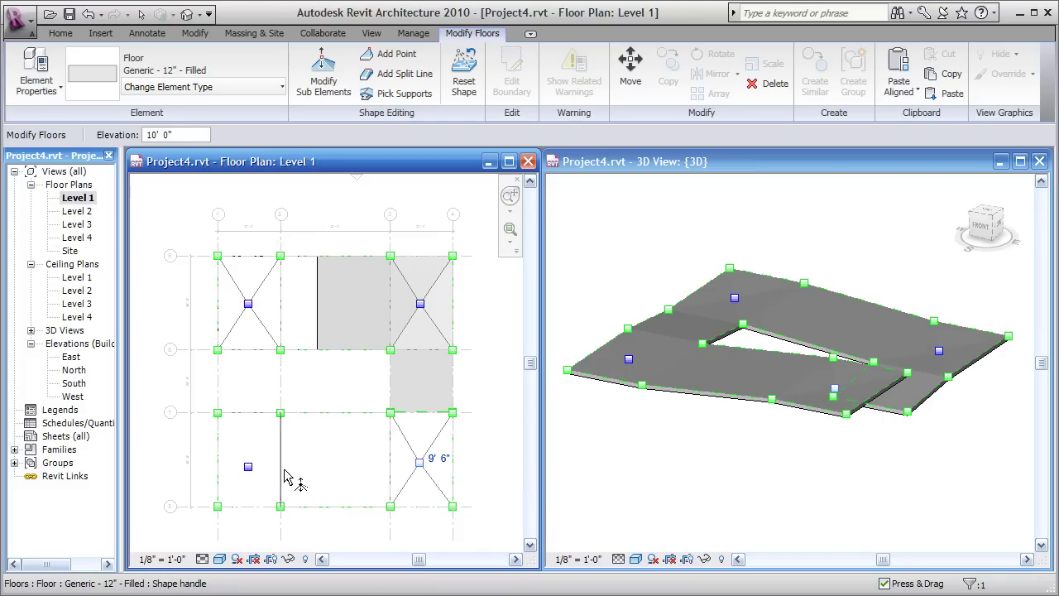
left_click(266, 461)
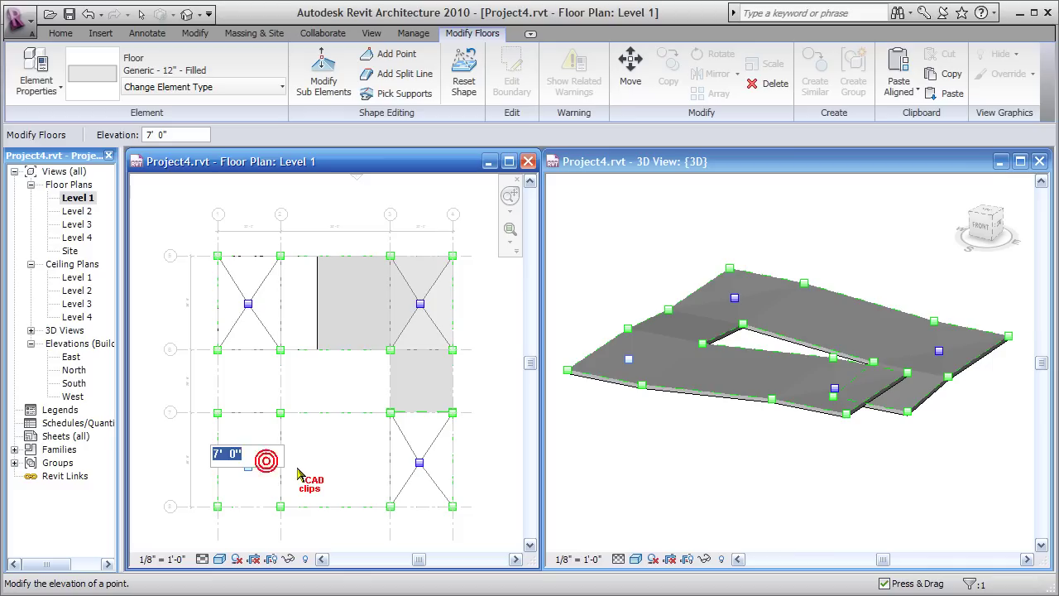
key("Return")
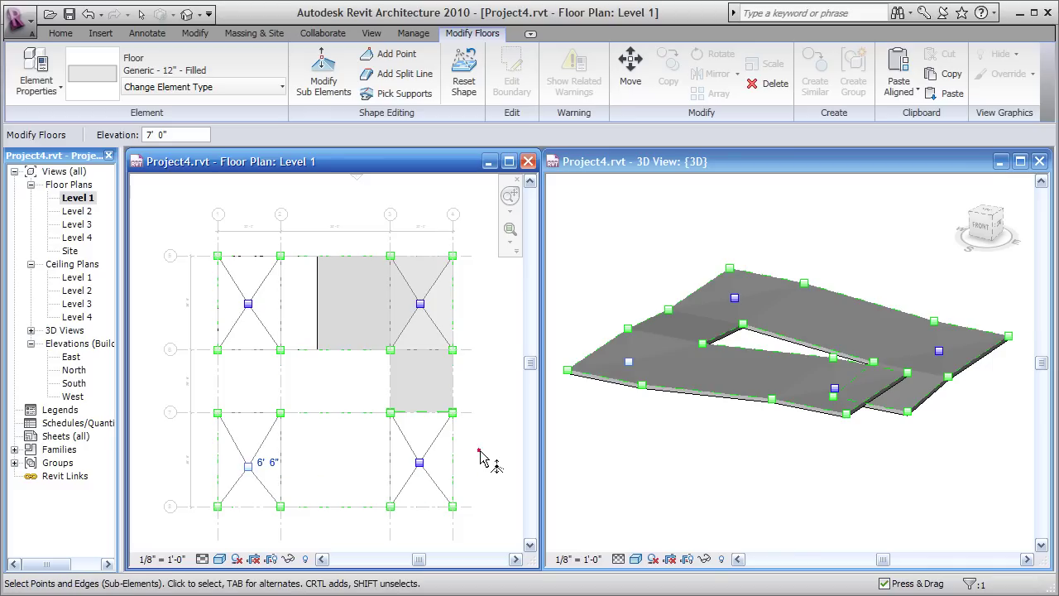
left_click(607, 466)
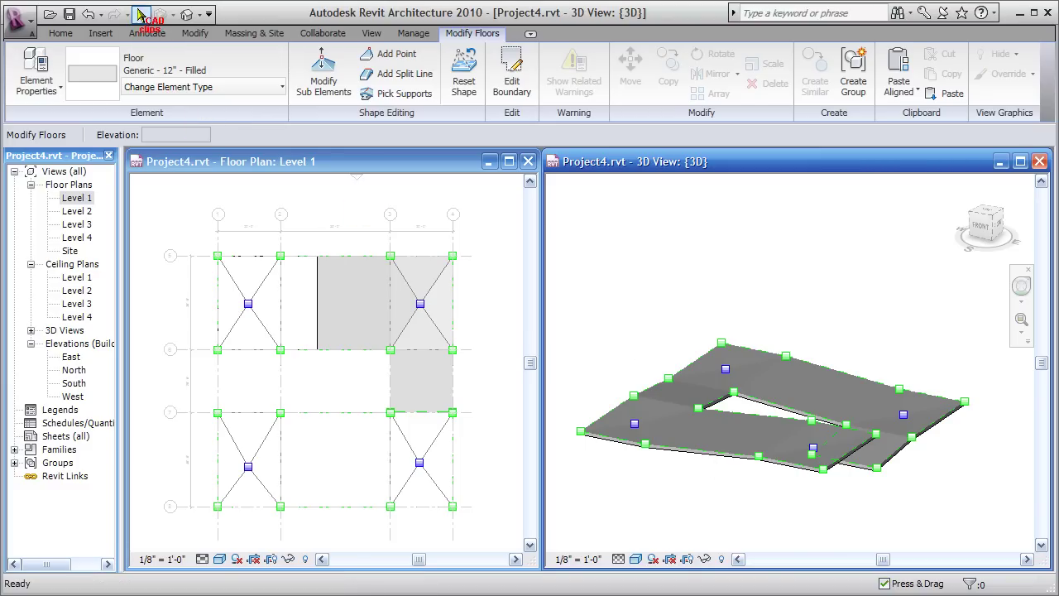
Copy the sloped floor and paste it aligned onto Levels 2, 3 and 4.
left_click(141, 14)
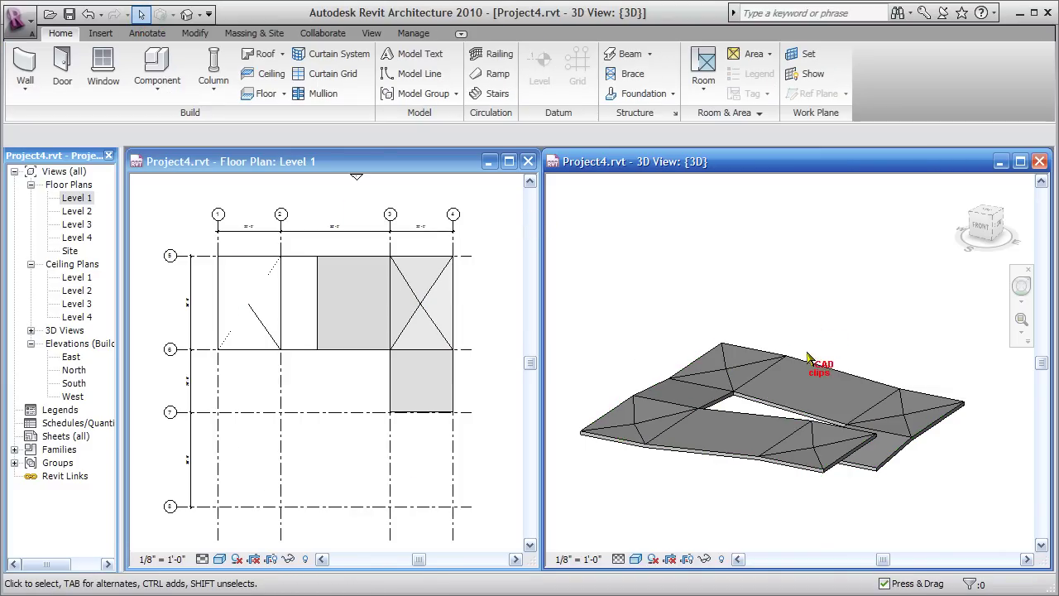
left_click(852, 349)
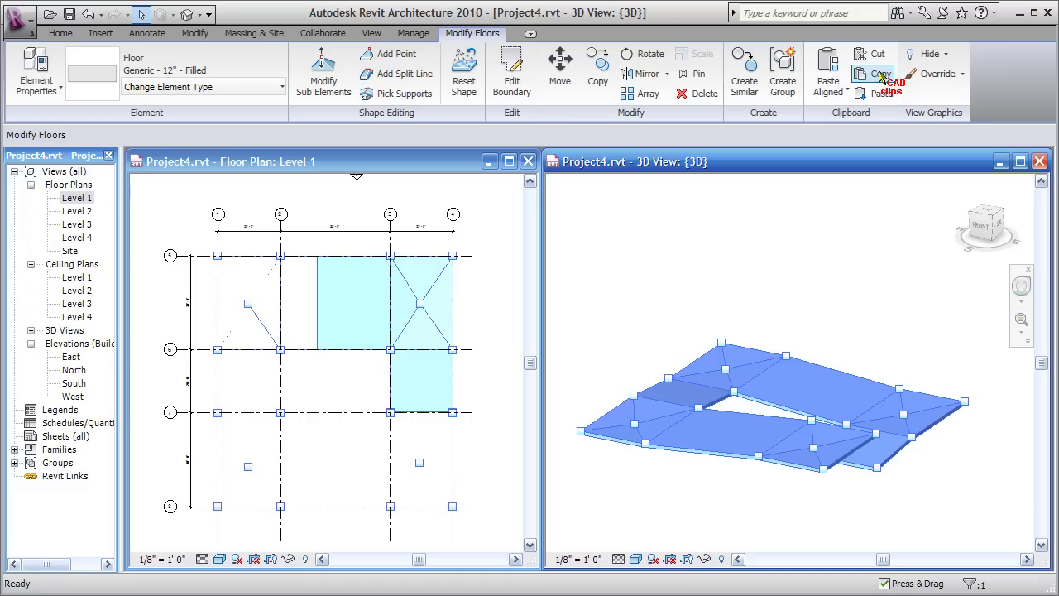
left_click(845, 87)
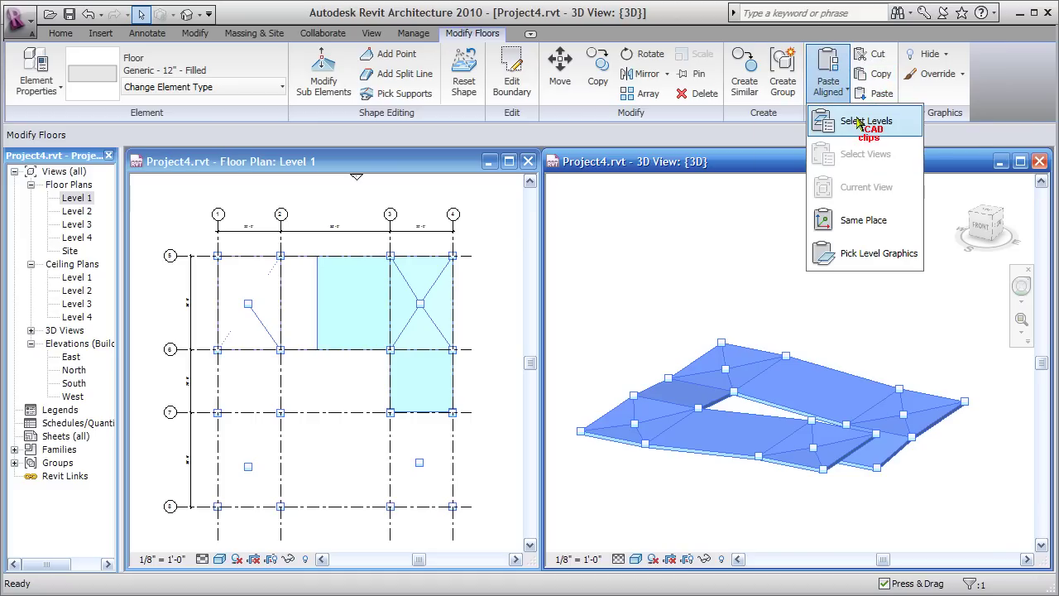
left_click(857, 123)
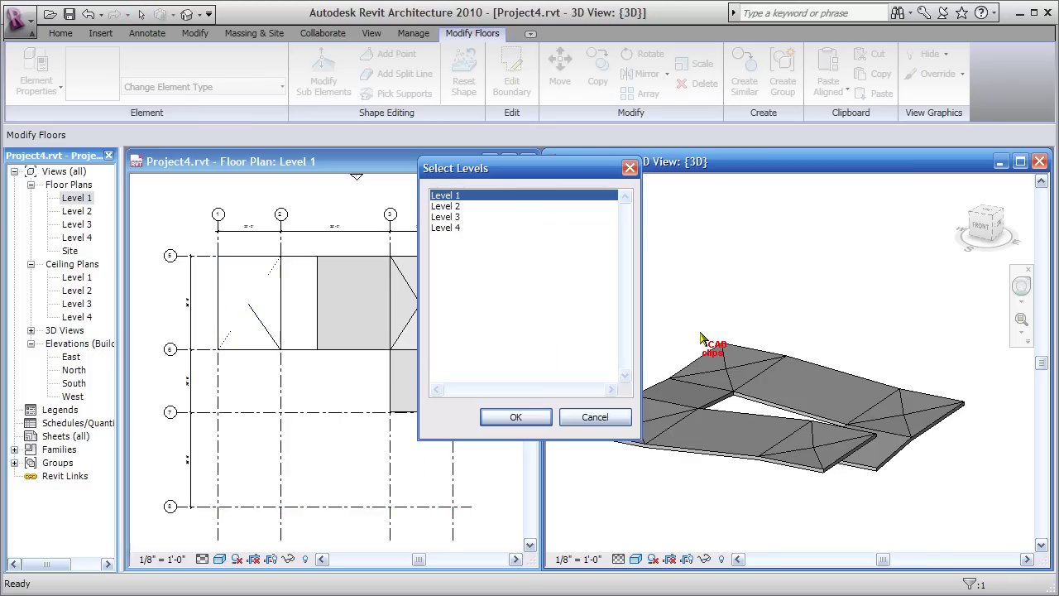
left_click(453, 207)
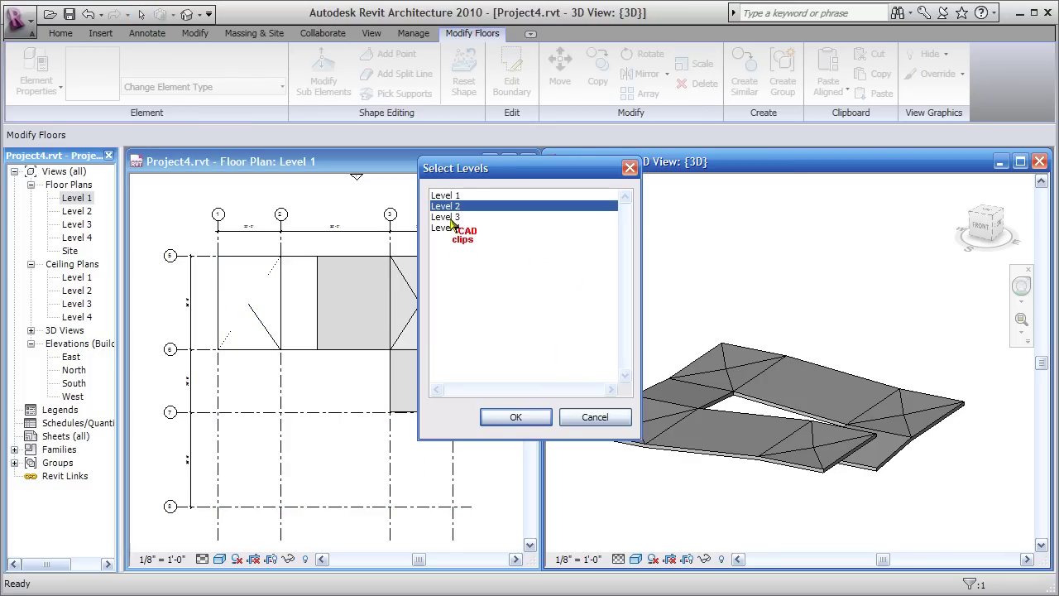
left_click(451, 228, "ctrl")
left_click(448, 217, "ctrl")
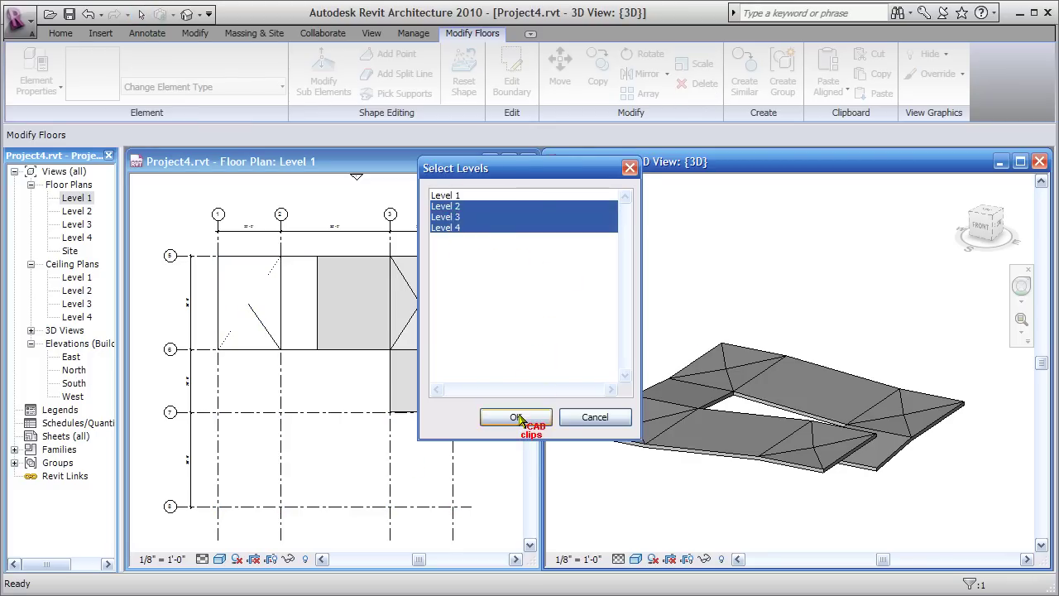
left_click(515, 417)
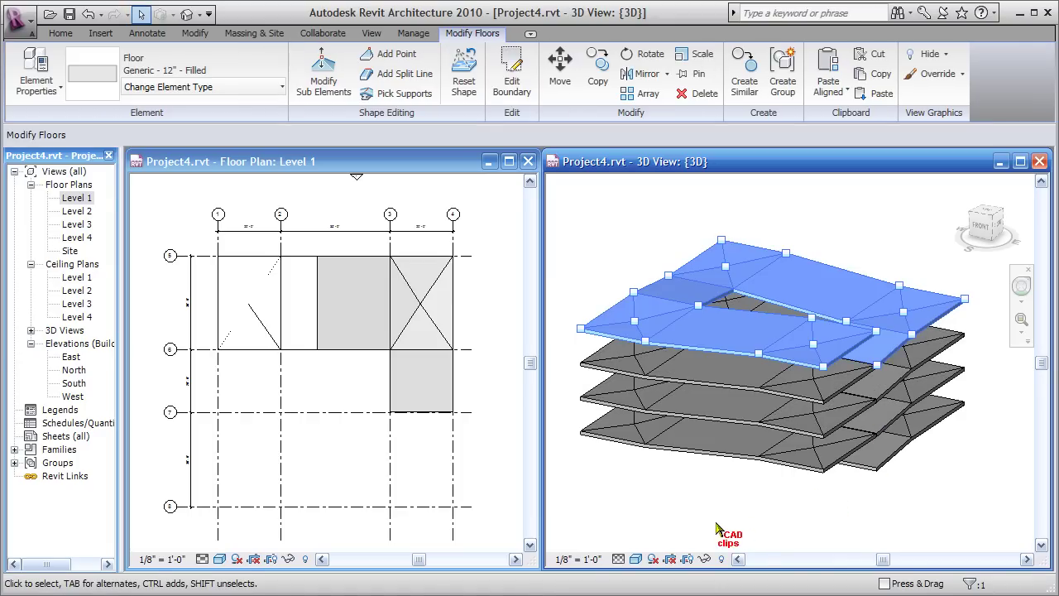
Close the Level 1 plan, open the South elevation, and tile it beside the 3D view.
left_click(686, 508)
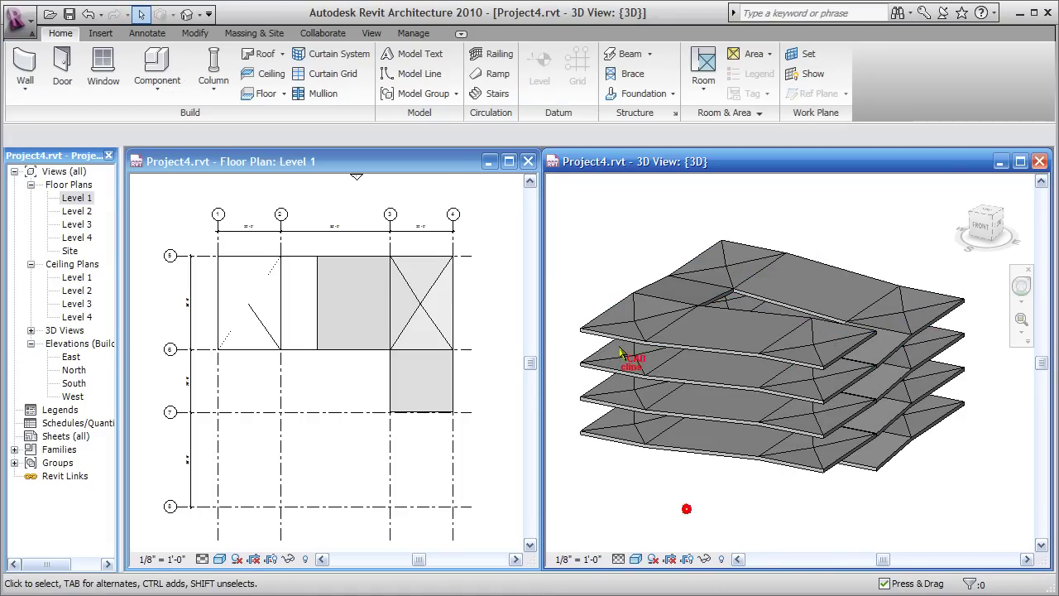
left_click(528, 162)
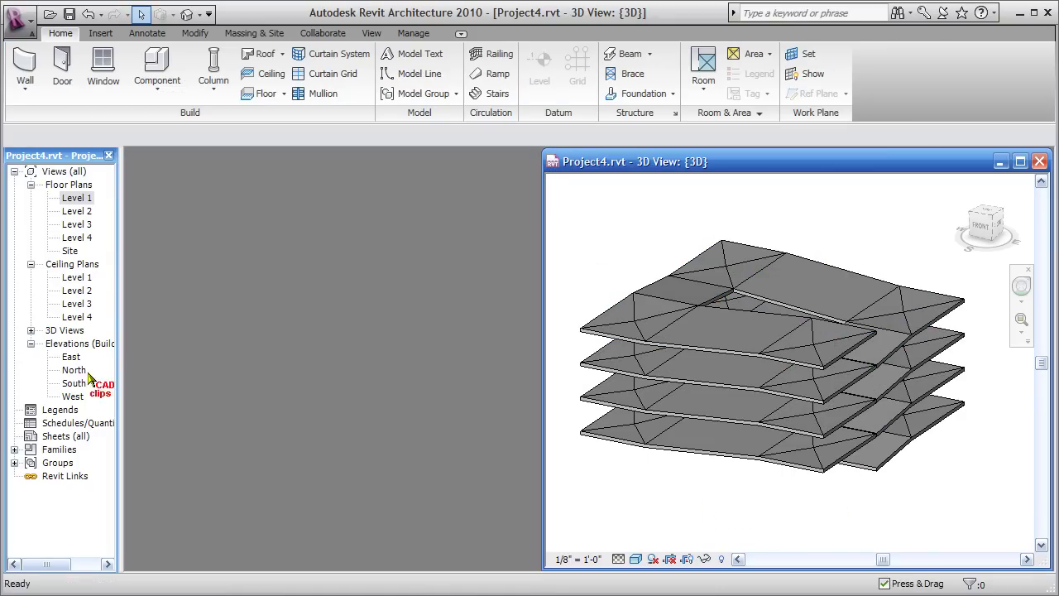
left_click(81, 382)
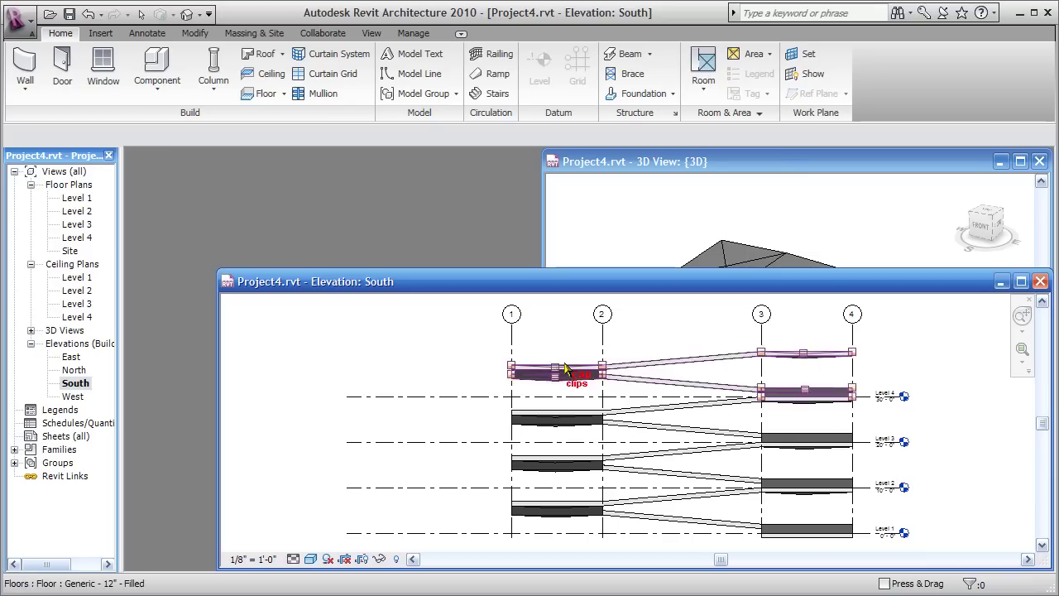
left_click(371, 33)
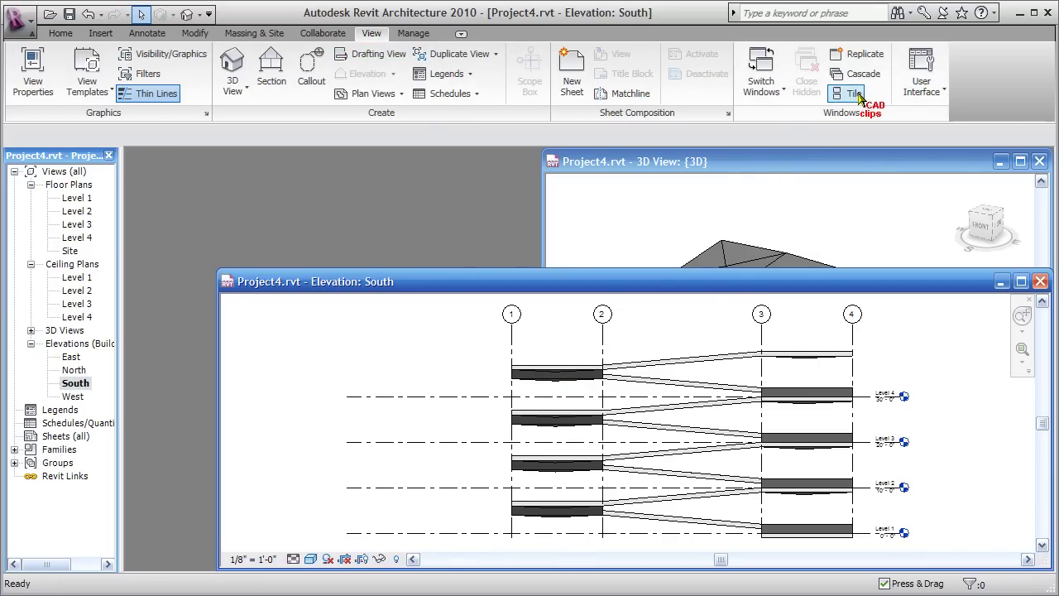
left_click(853, 93)
left_click(445, 496)
mouse_move(486, 480)
middle_mouse_down()
mouse_move(263, 504)
mouse_move(244, 542)
middle_mouse_up()
left_click(777, 506)
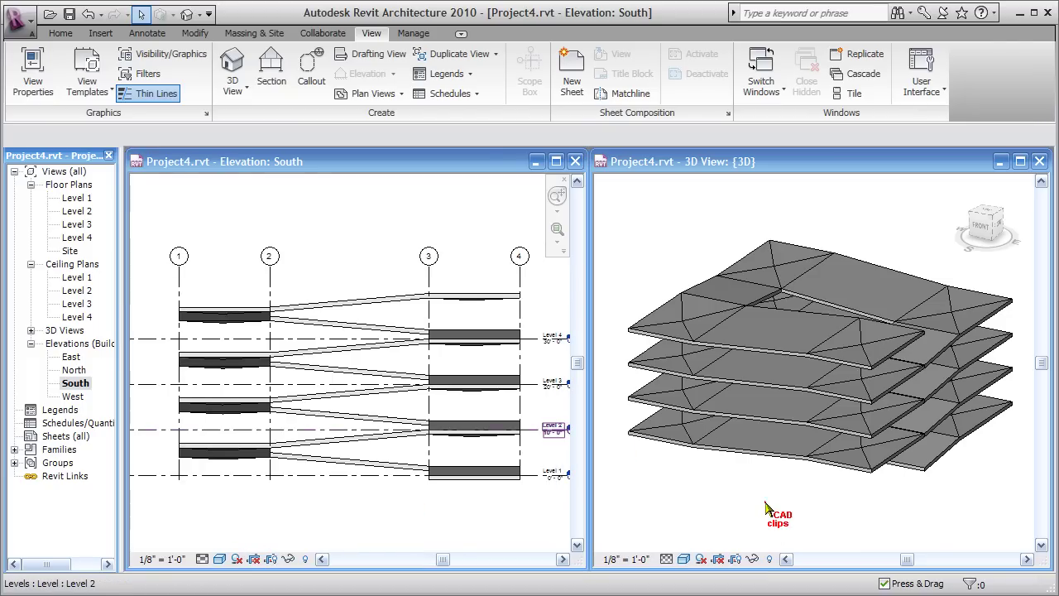
scroll(777, 506, "up", 1)
middle_click_drag(779, 511, 758, 538)
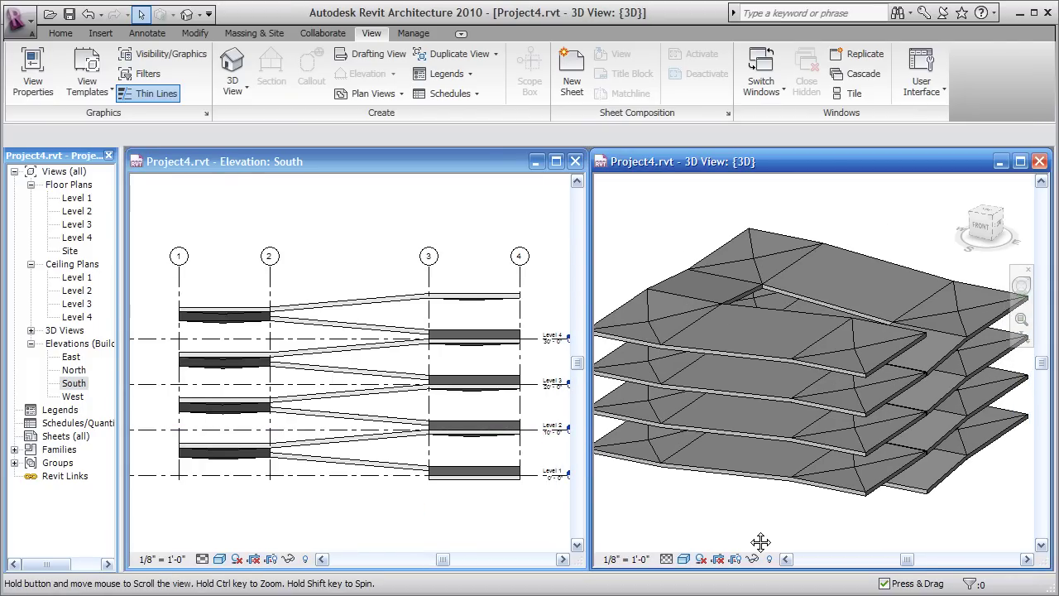
mouse_move(901, 541)
middle_mouse_down("shift")
mouse_move(930, 539)
mouse_move(940, 480)
mouse_move(954, 501)
mouse_move(915, 531)
middle_mouse_up("shift")
middle_click_drag(812, 527, 808, 517)
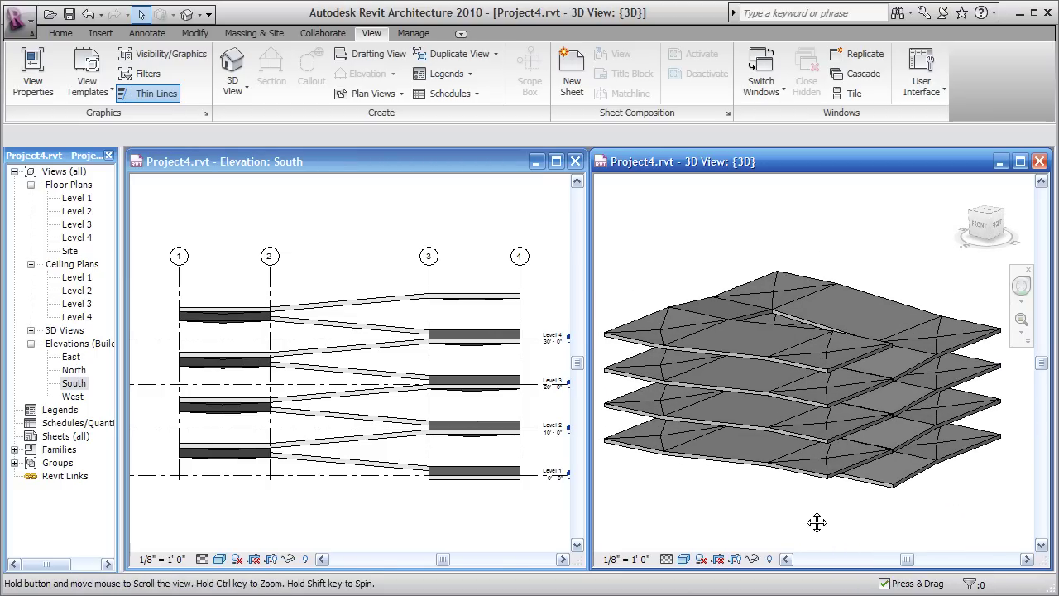